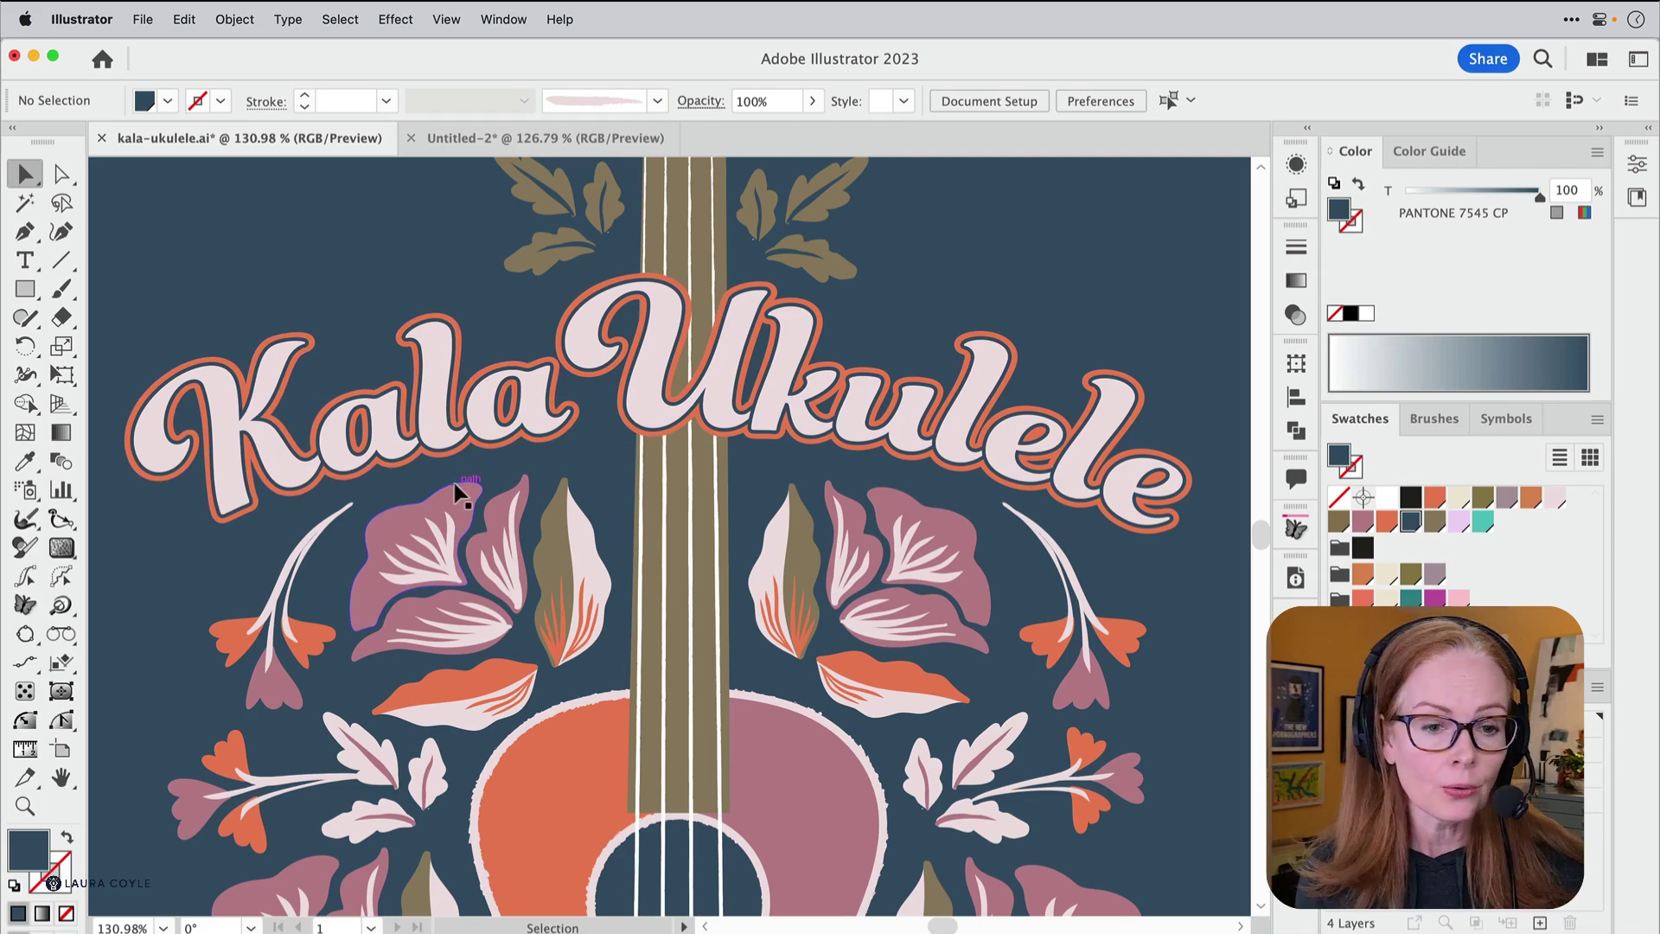
- Inspect the joined Kala letters in the ukulele artwork and switch to the Untitled-2 document
{"action": "key", "text": "ctrl+space"}
{"action": "left_click_drag", "start_coordinate": [478, 479], "coordinate": [793, 396]}
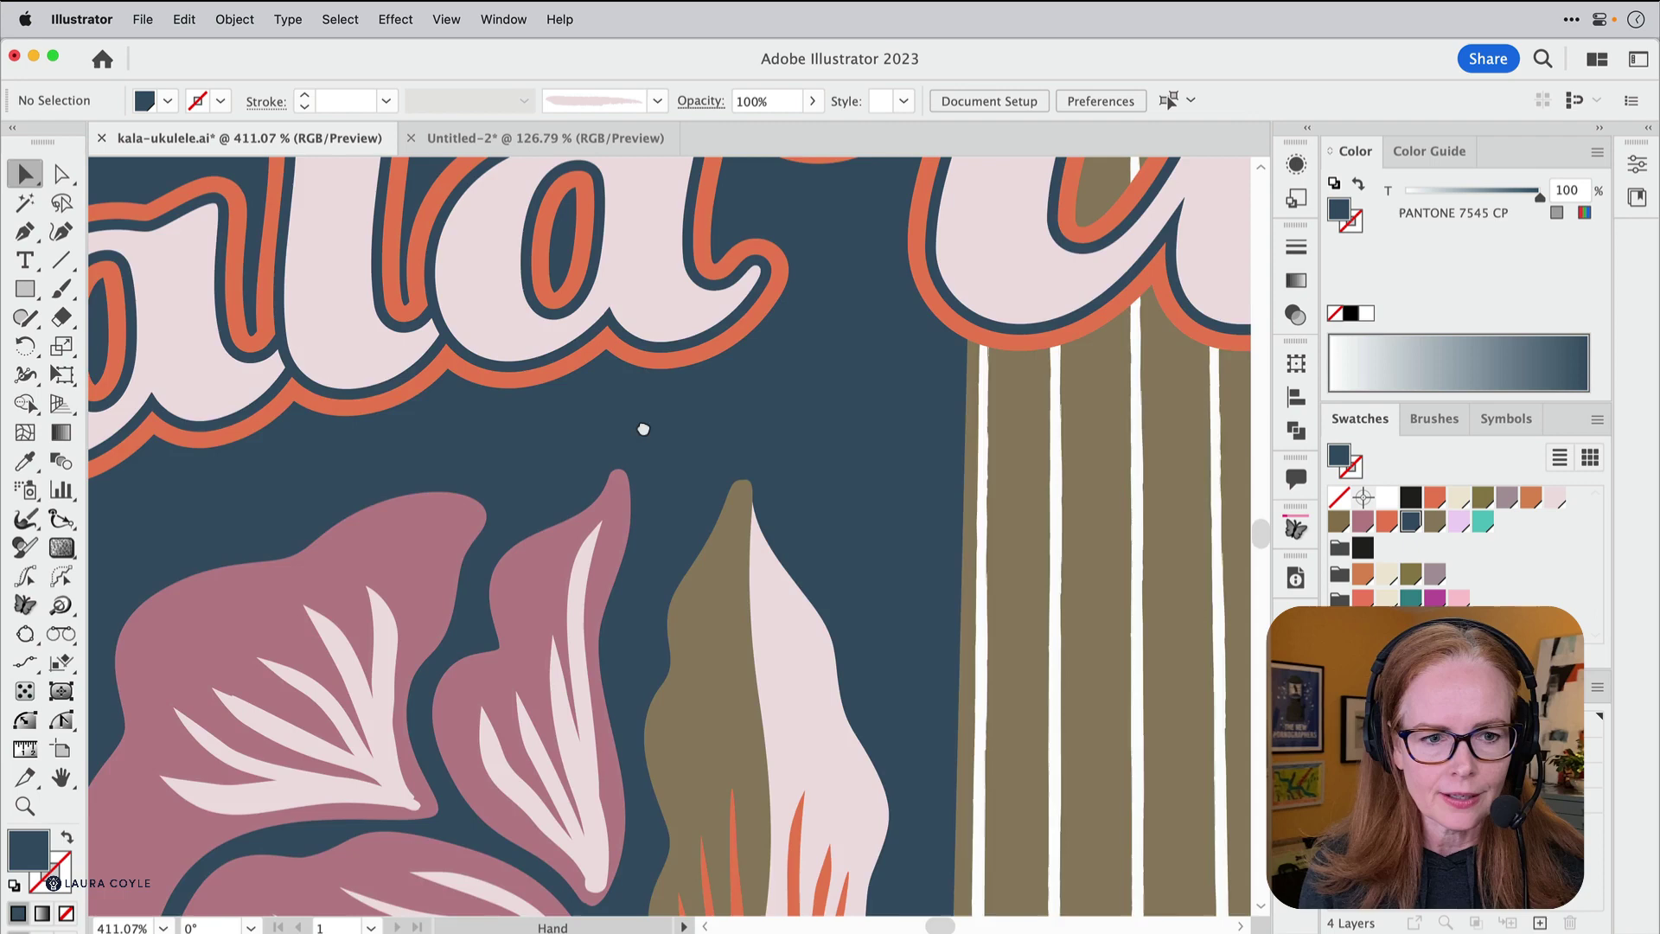
{"action": "left_click_drag", "start_coordinate": [641, 430], "coordinate": [931, 655]}
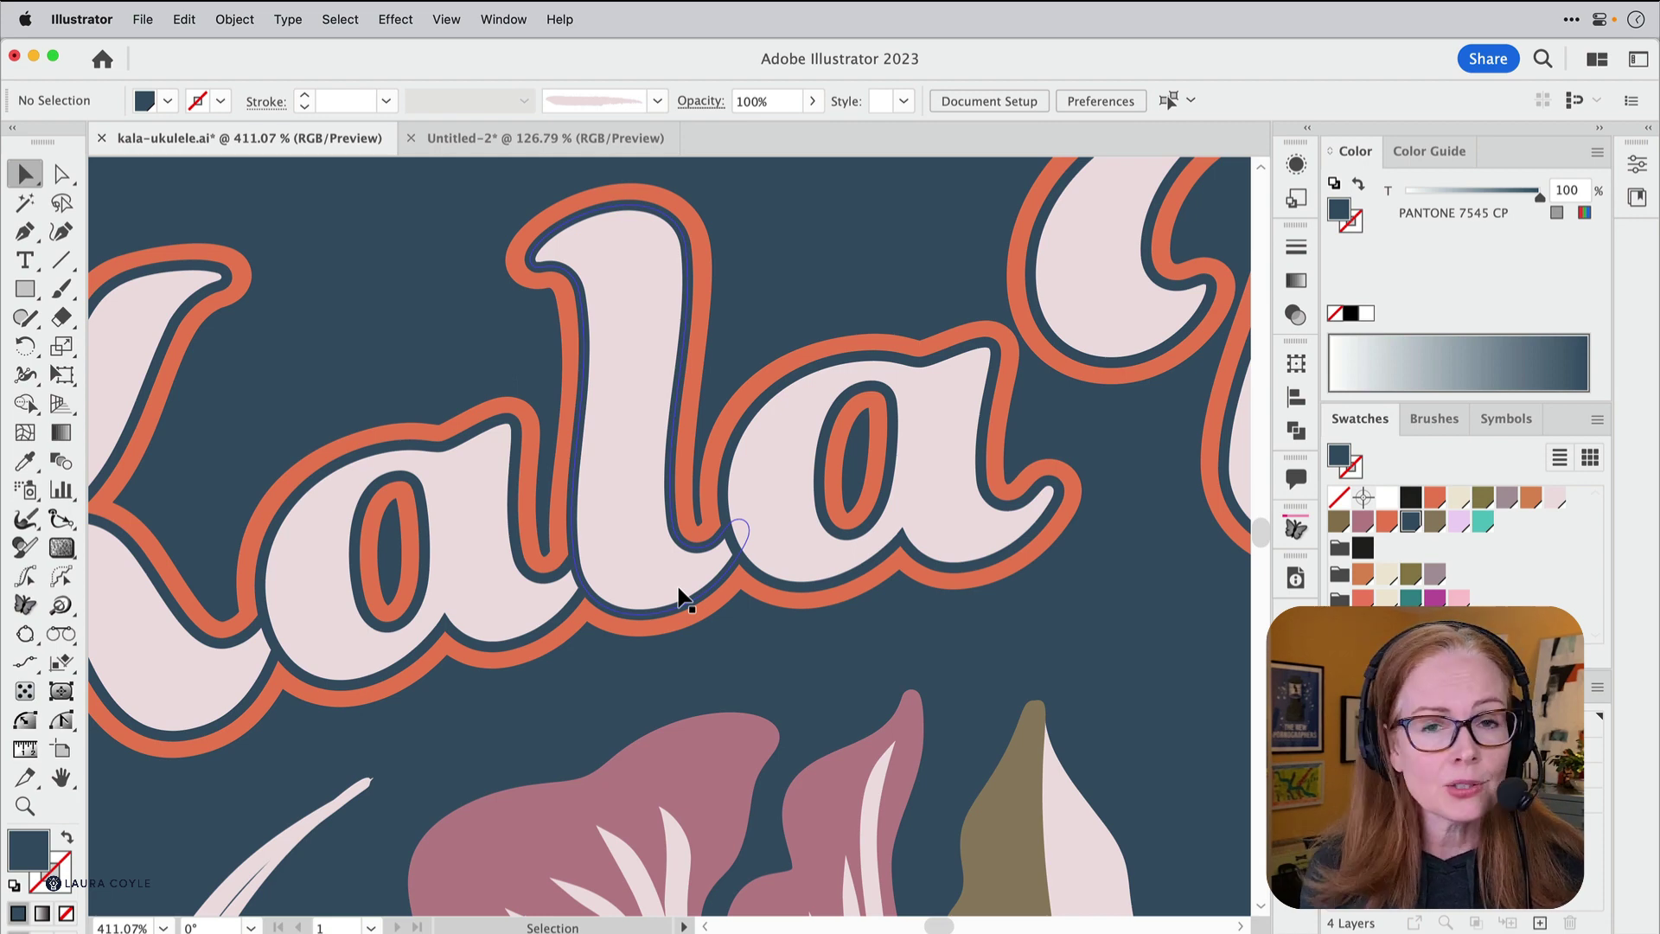
{"action": "left_click", "coordinate": [532, 145]}
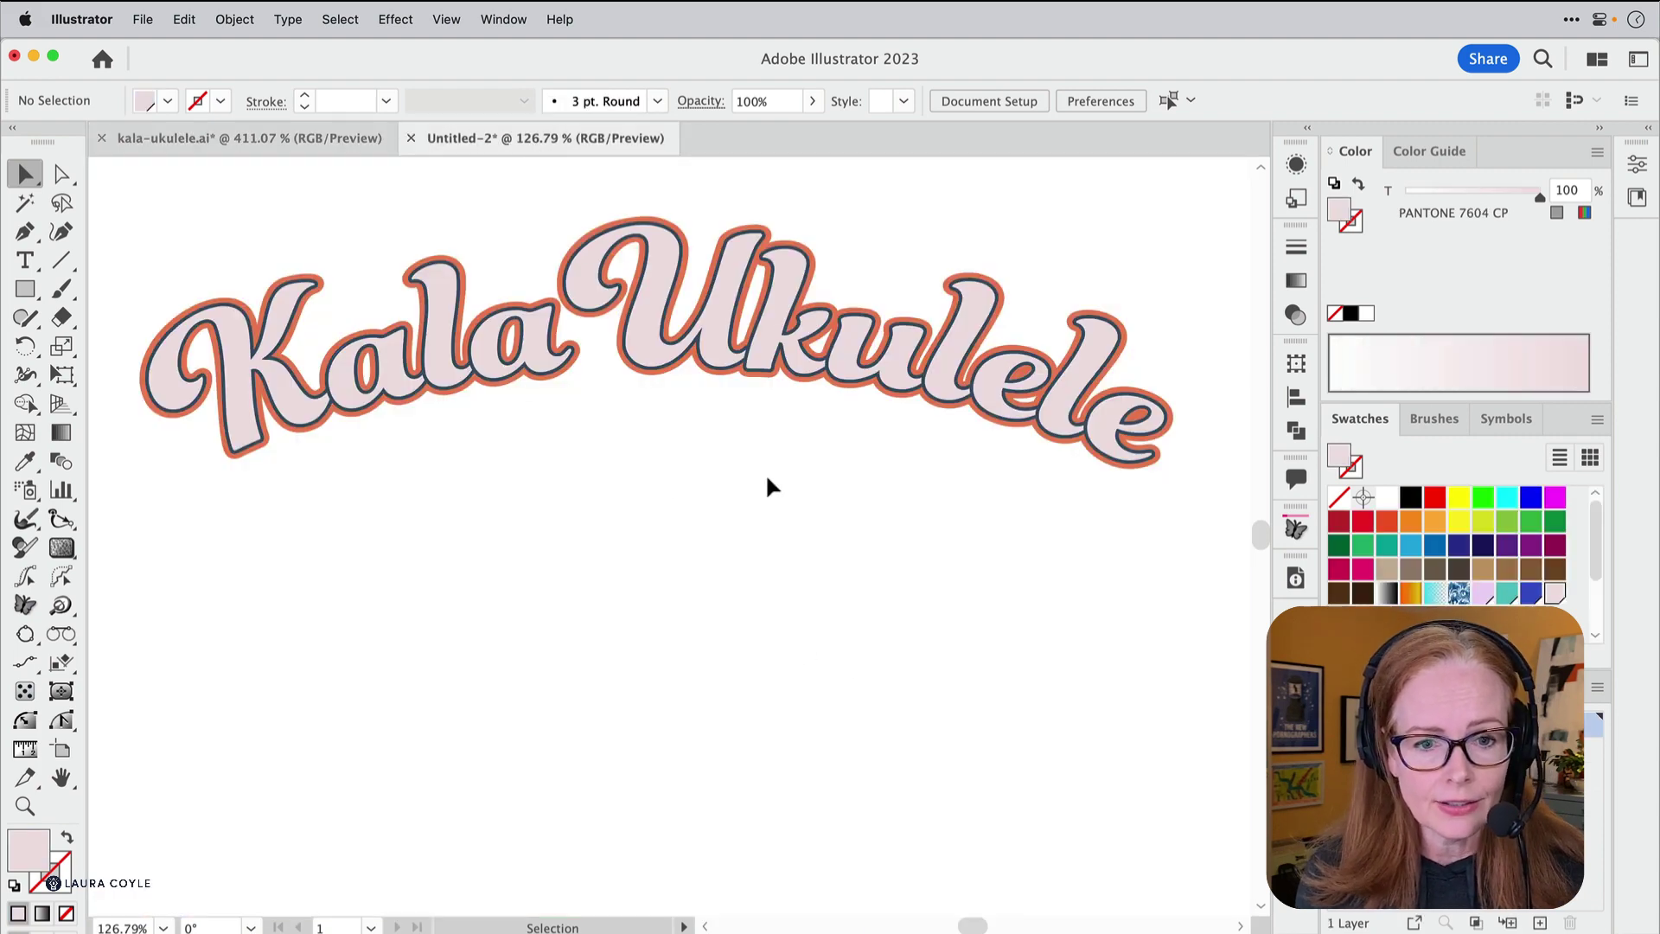
- Select all of the Kala Ukulele lettering and activate the Shape Builder tool
{"action": "left_click_drag", "start_coordinate": [408, 493], "coordinate": [678, 424]}
{"action": "left_click_drag", "start_coordinate": [506, 346], "coordinate": [885, 730]}
{"action": "left_click_drag", "start_coordinate": [784, 700], "coordinate": [941, 697]}
{"action": "left_click", "coordinate": [760, 600]}
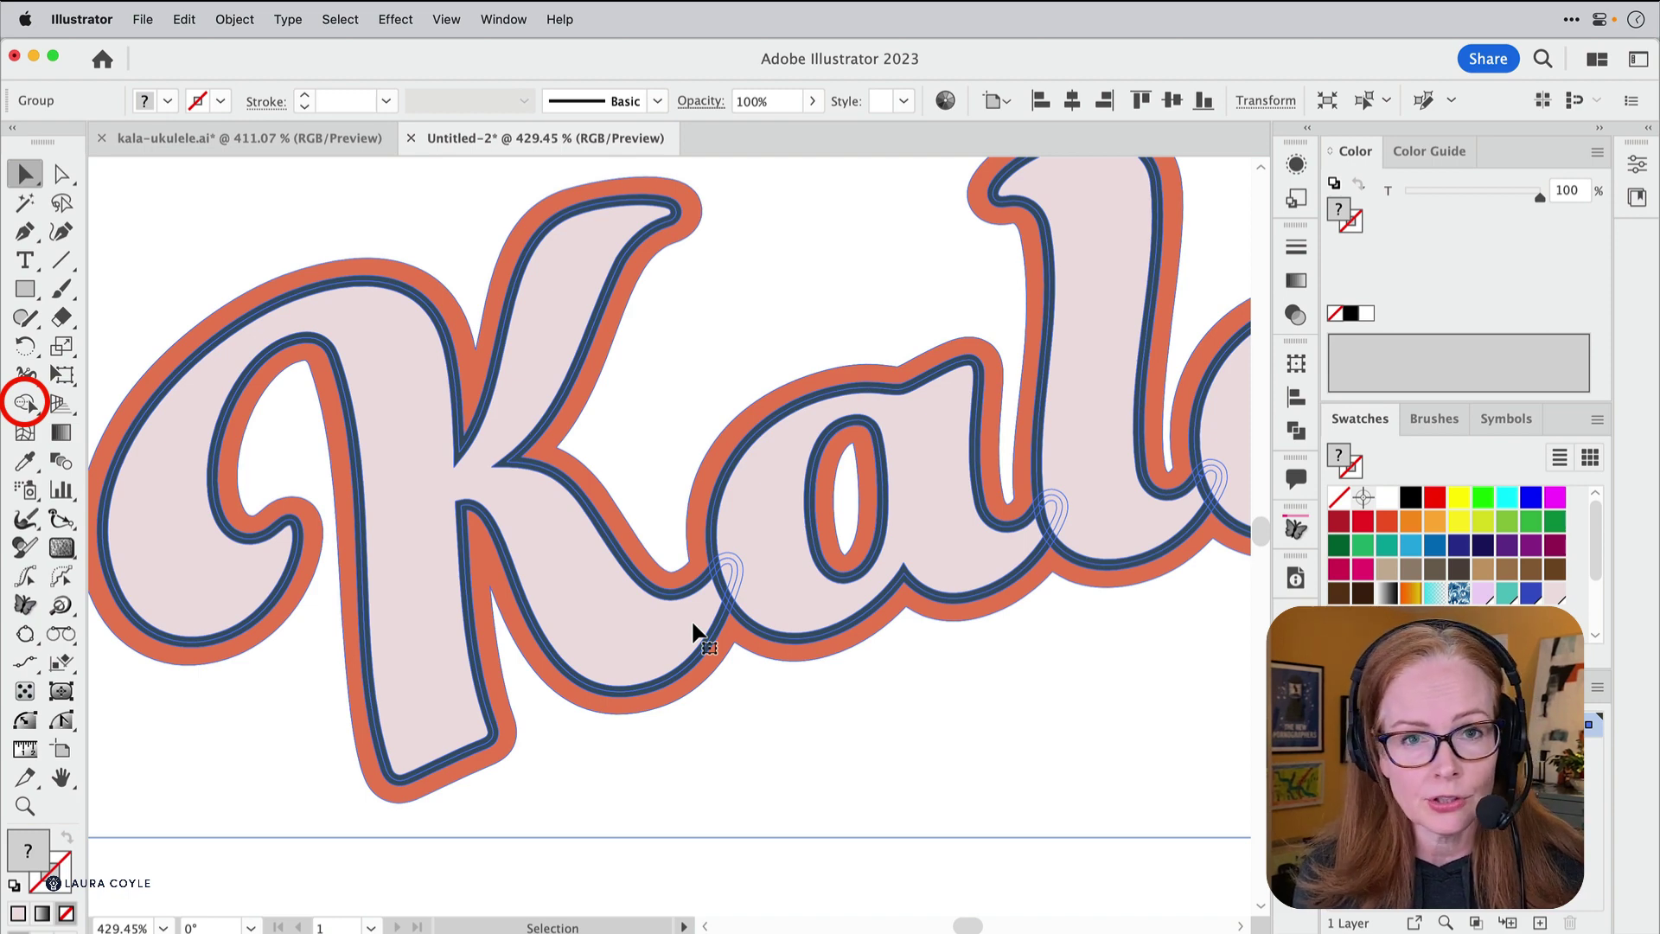
{"action": "key", "text": "super+a"}
{"action": "left_click", "coordinate": [23, 403]}
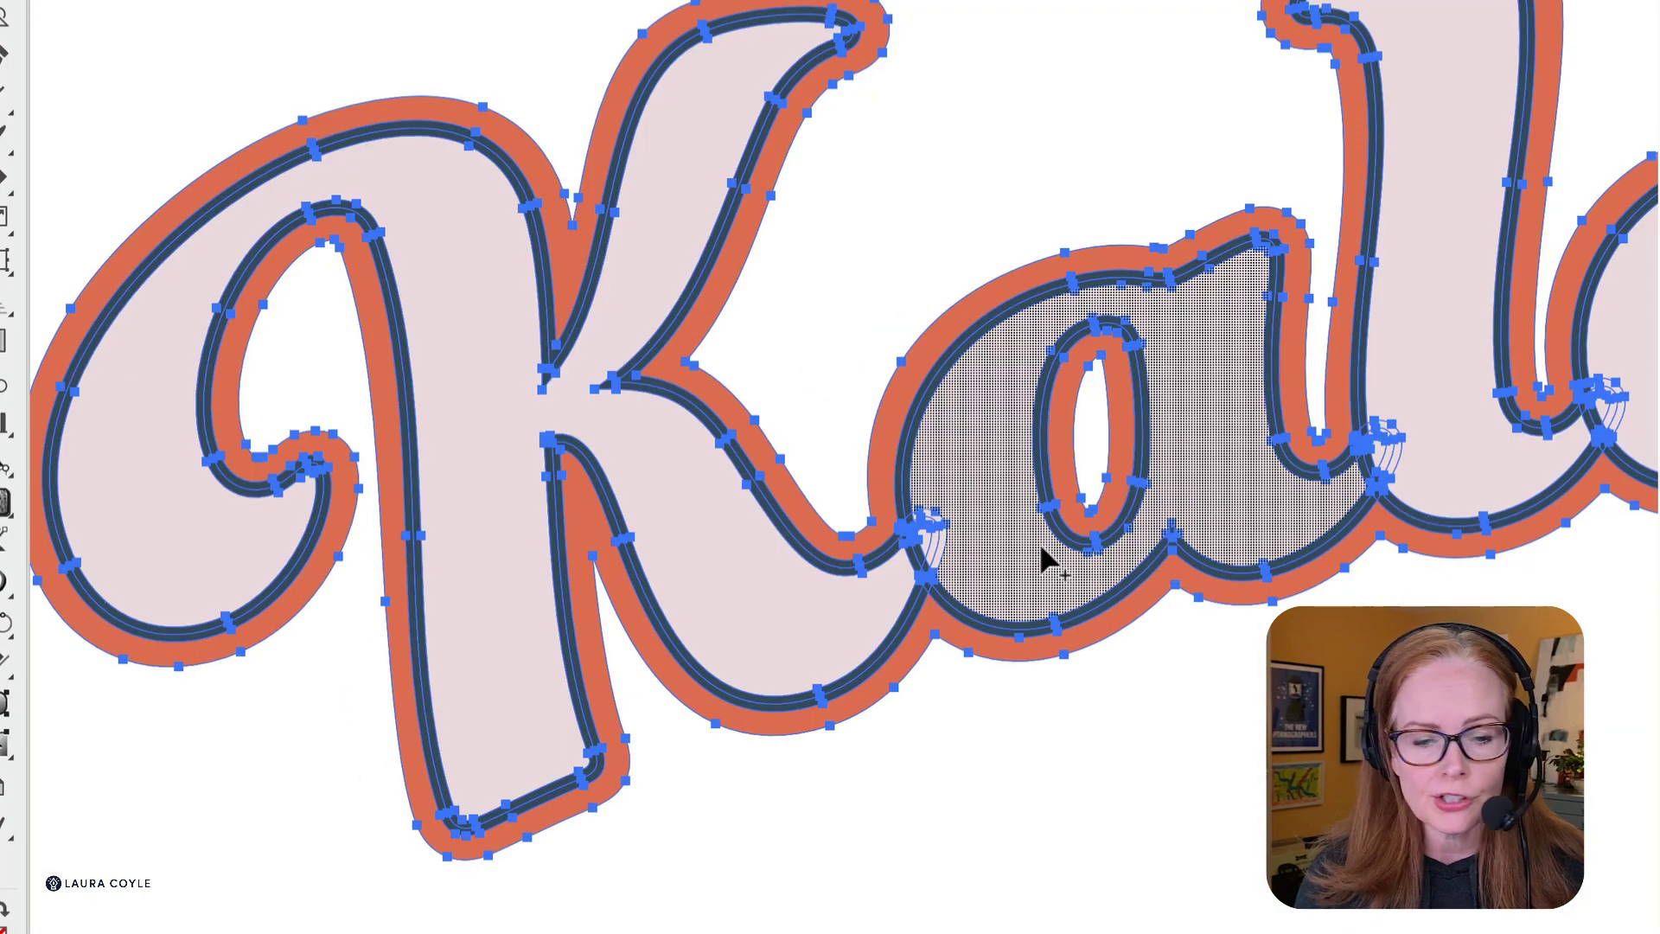
- Try to merge the K with the first a across their overlap using Shape Builder
{"action": "left_click_drag", "start_coordinate": [889, 588], "coordinate": [960, 515]}
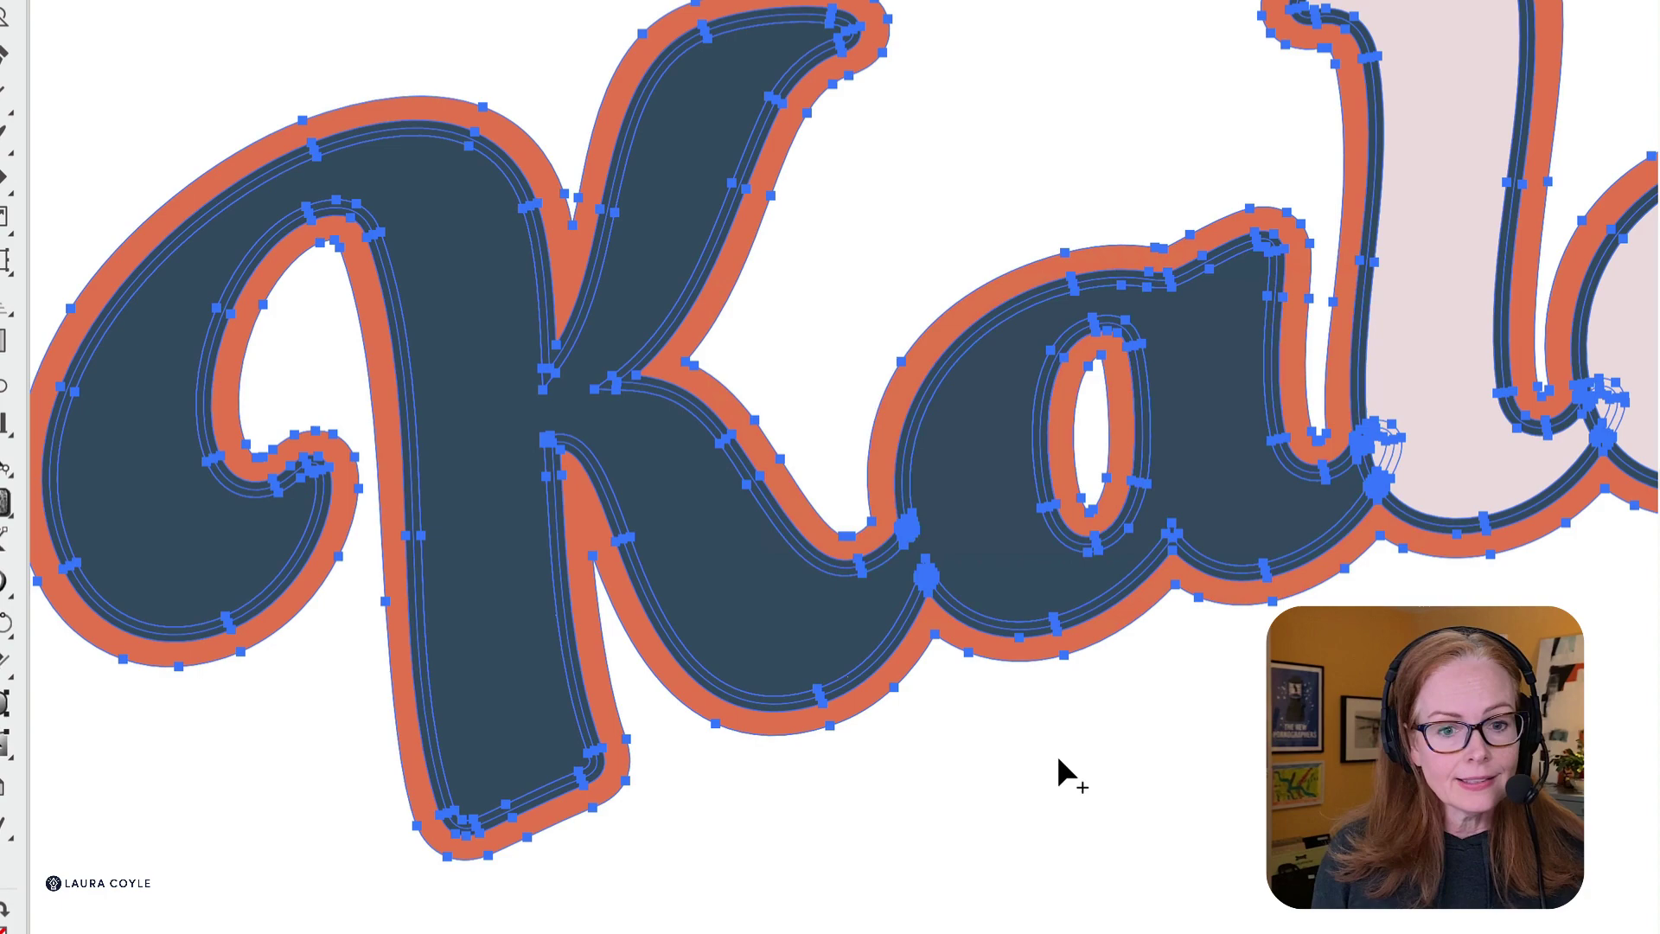
{"action": "scroll", "coordinate": [983, 605], "scroll_direction": "up", "scroll_amount": 3}
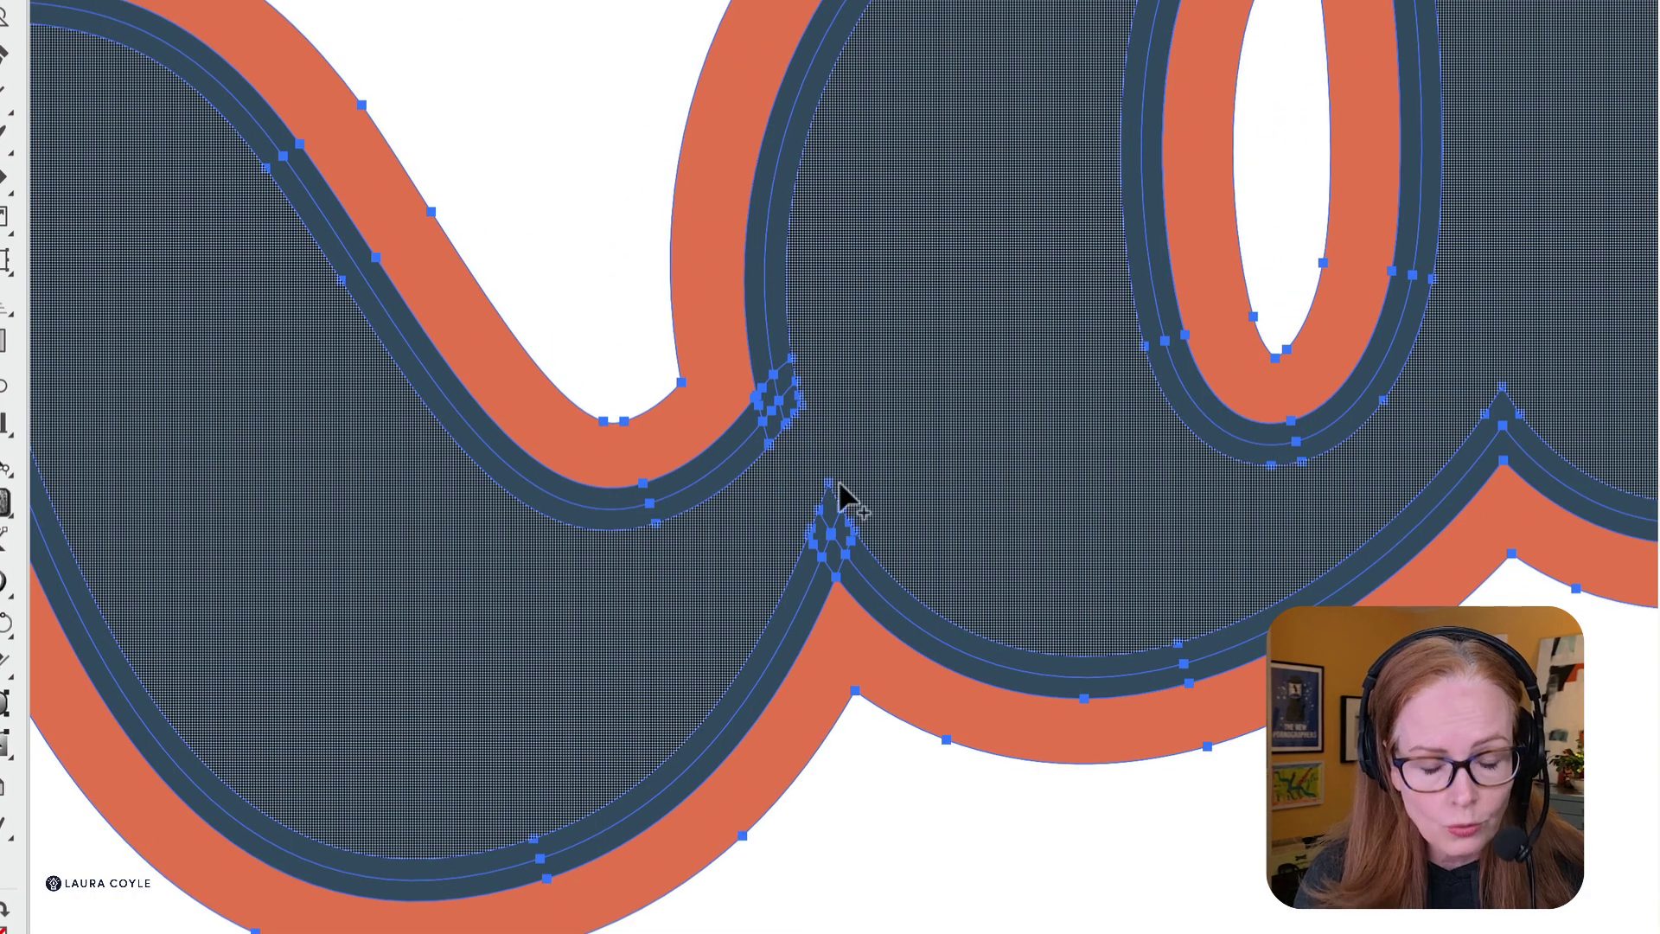
{"action": "left_click_drag", "start_coordinate": [1020, 415], "coordinate": [684, 617]}
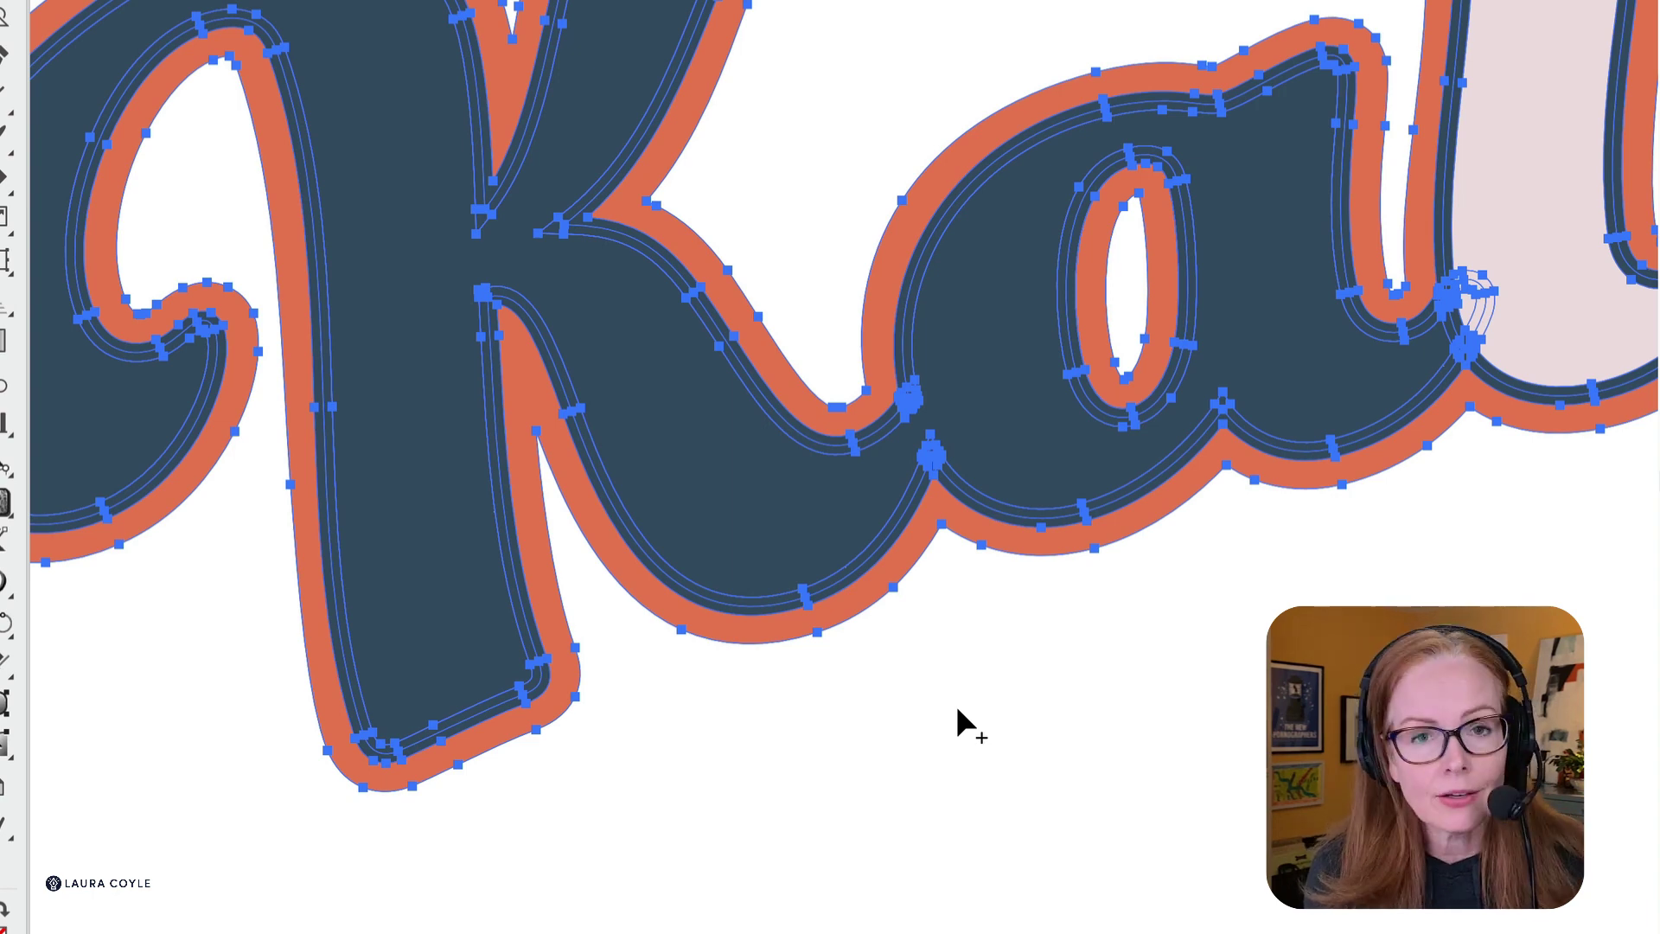
{"action": "key", "text": "super+z"}
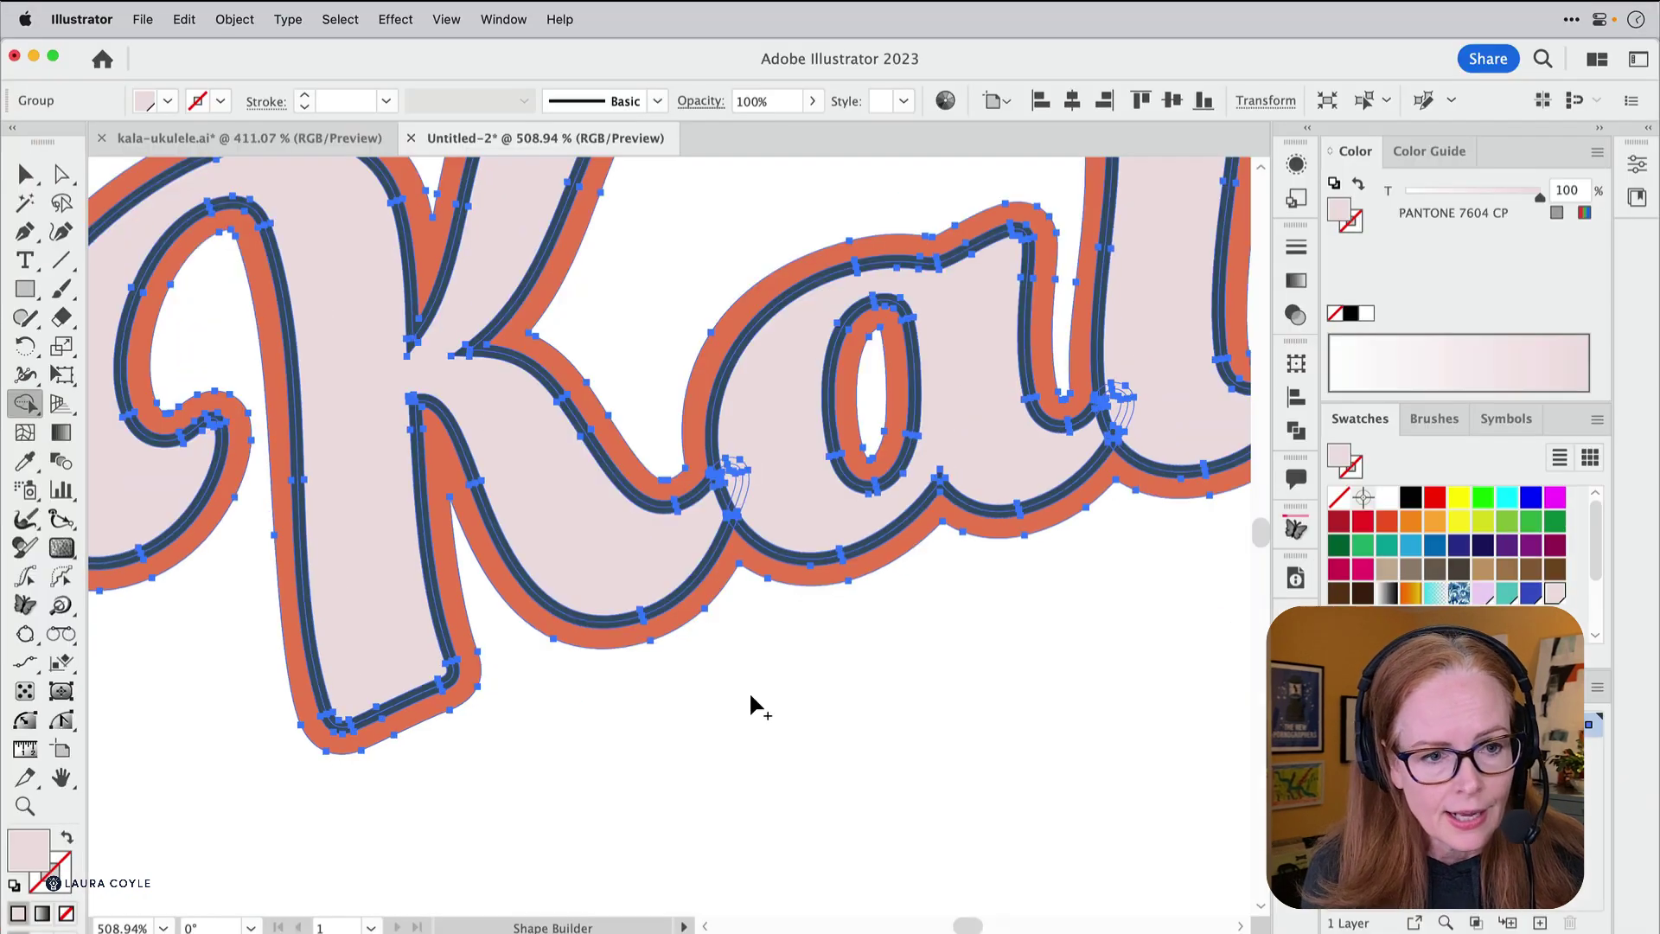
- Set the Shape Builder tool to pick its color from Color Swatches
{"action": "double_click", "coordinate": [25, 405]}
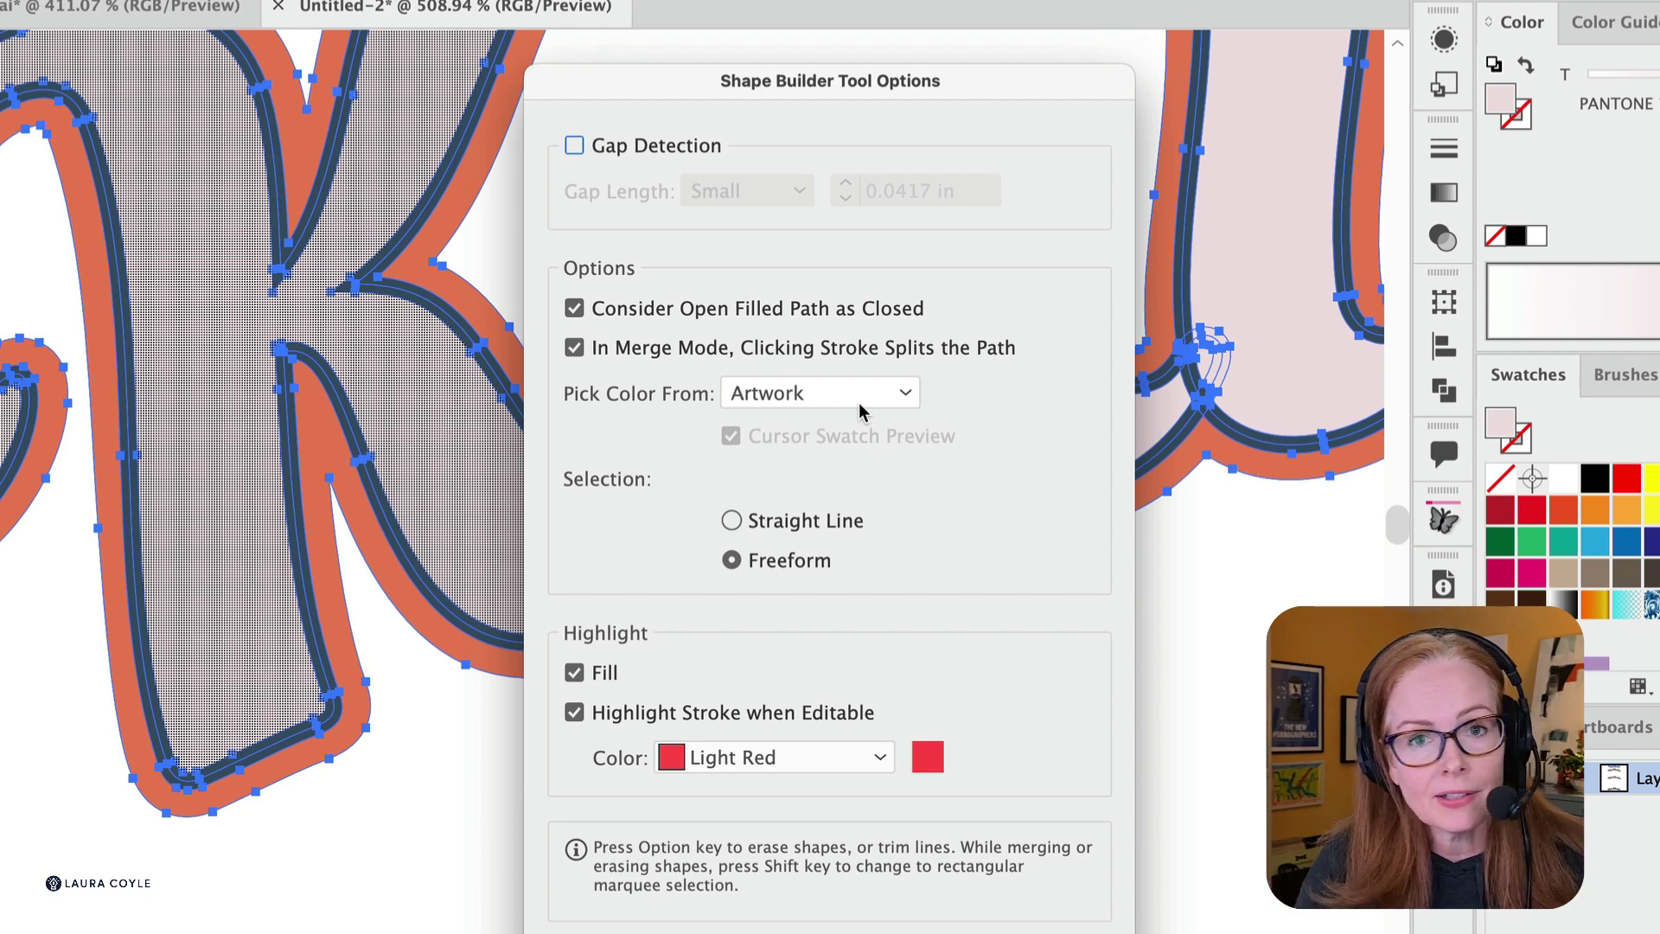
{"action": "left_click", "coordinate": [909, 392]}
{"action": "left_click", "coordinate": [866, 461]}
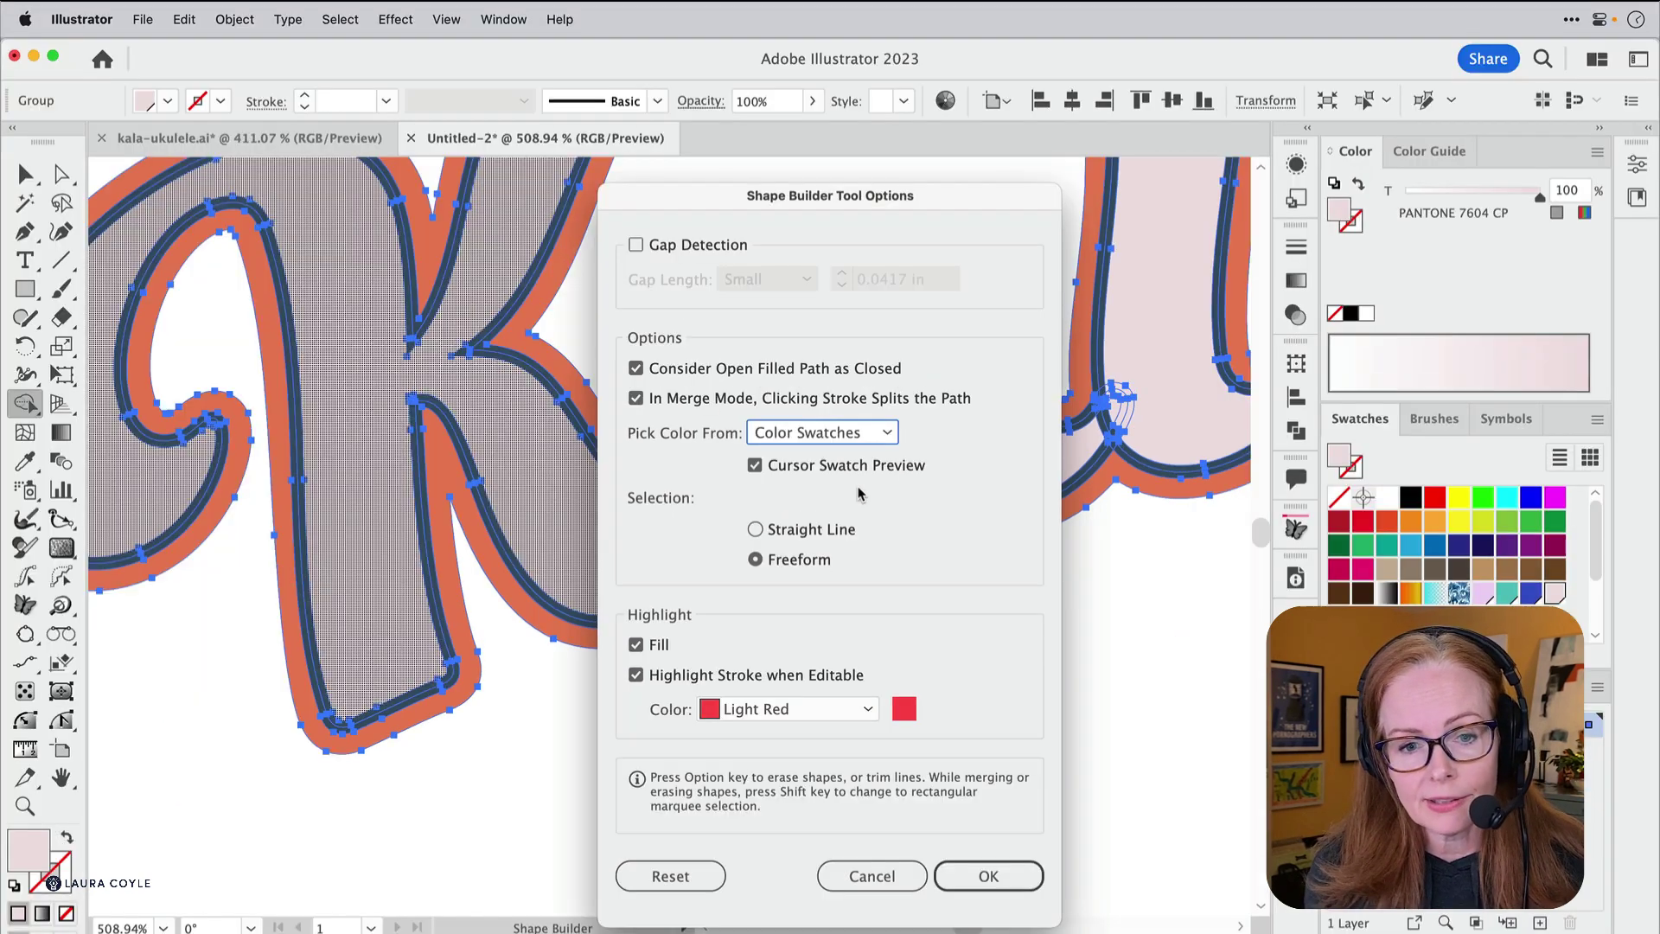
{"action": "left_click", "coordinate": [991, 874]}
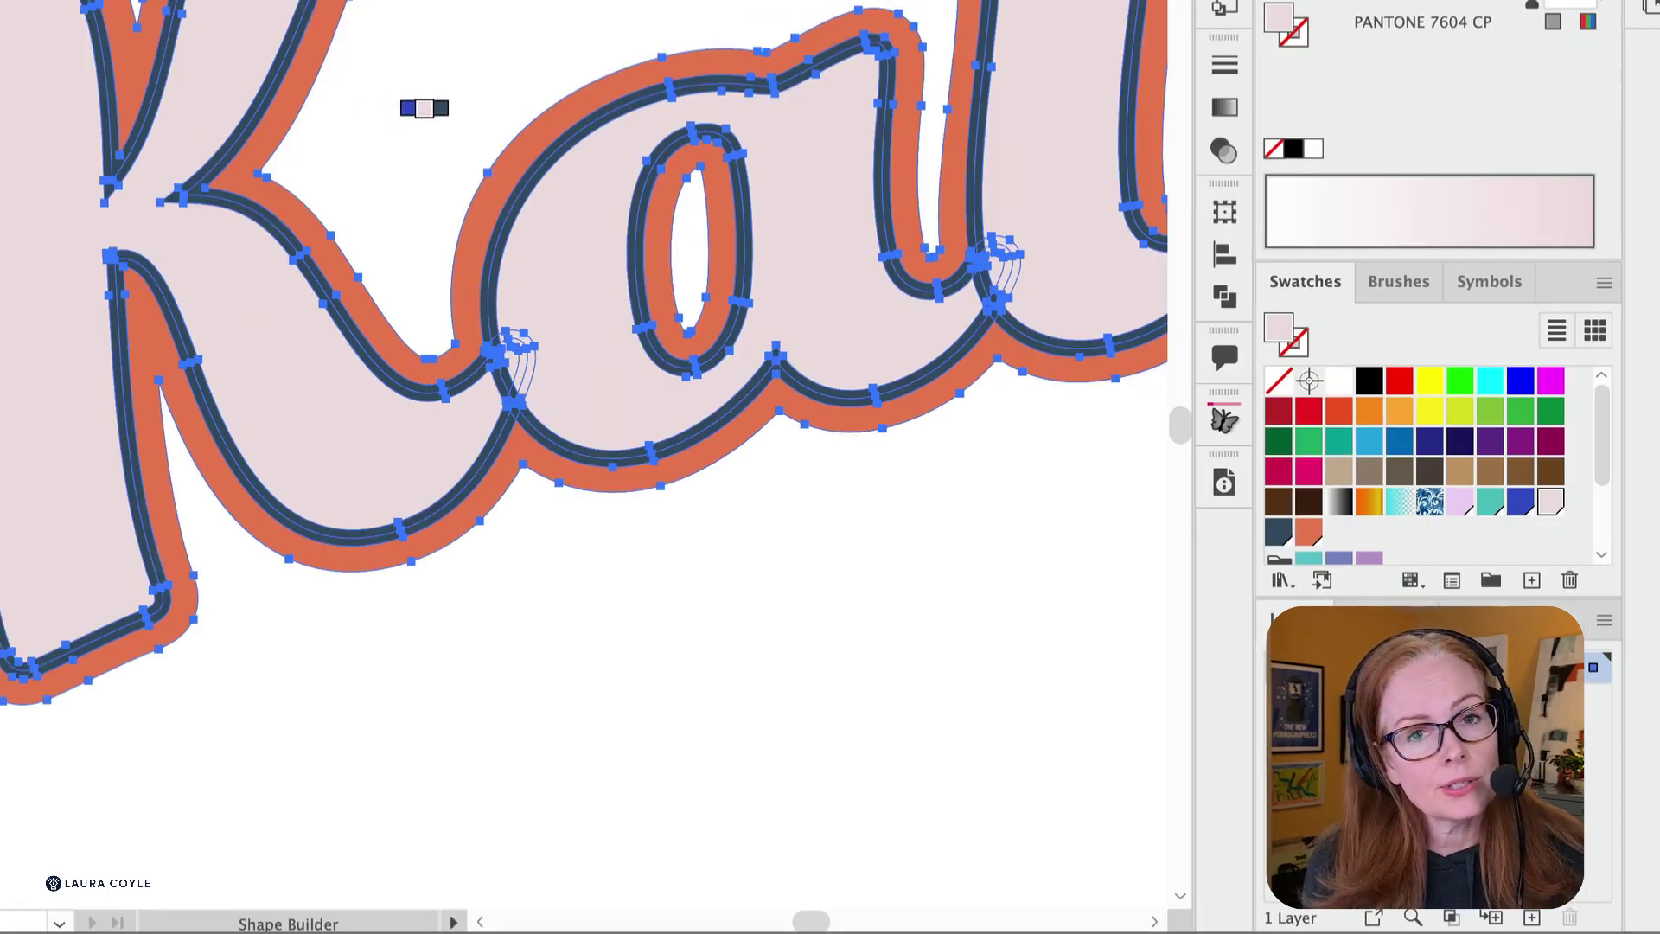
- Cycle the swatches to the pale pink PANTONE 7604 CP and merge the K with the first a across their overlap
{"action": "key", "text": "Right"}
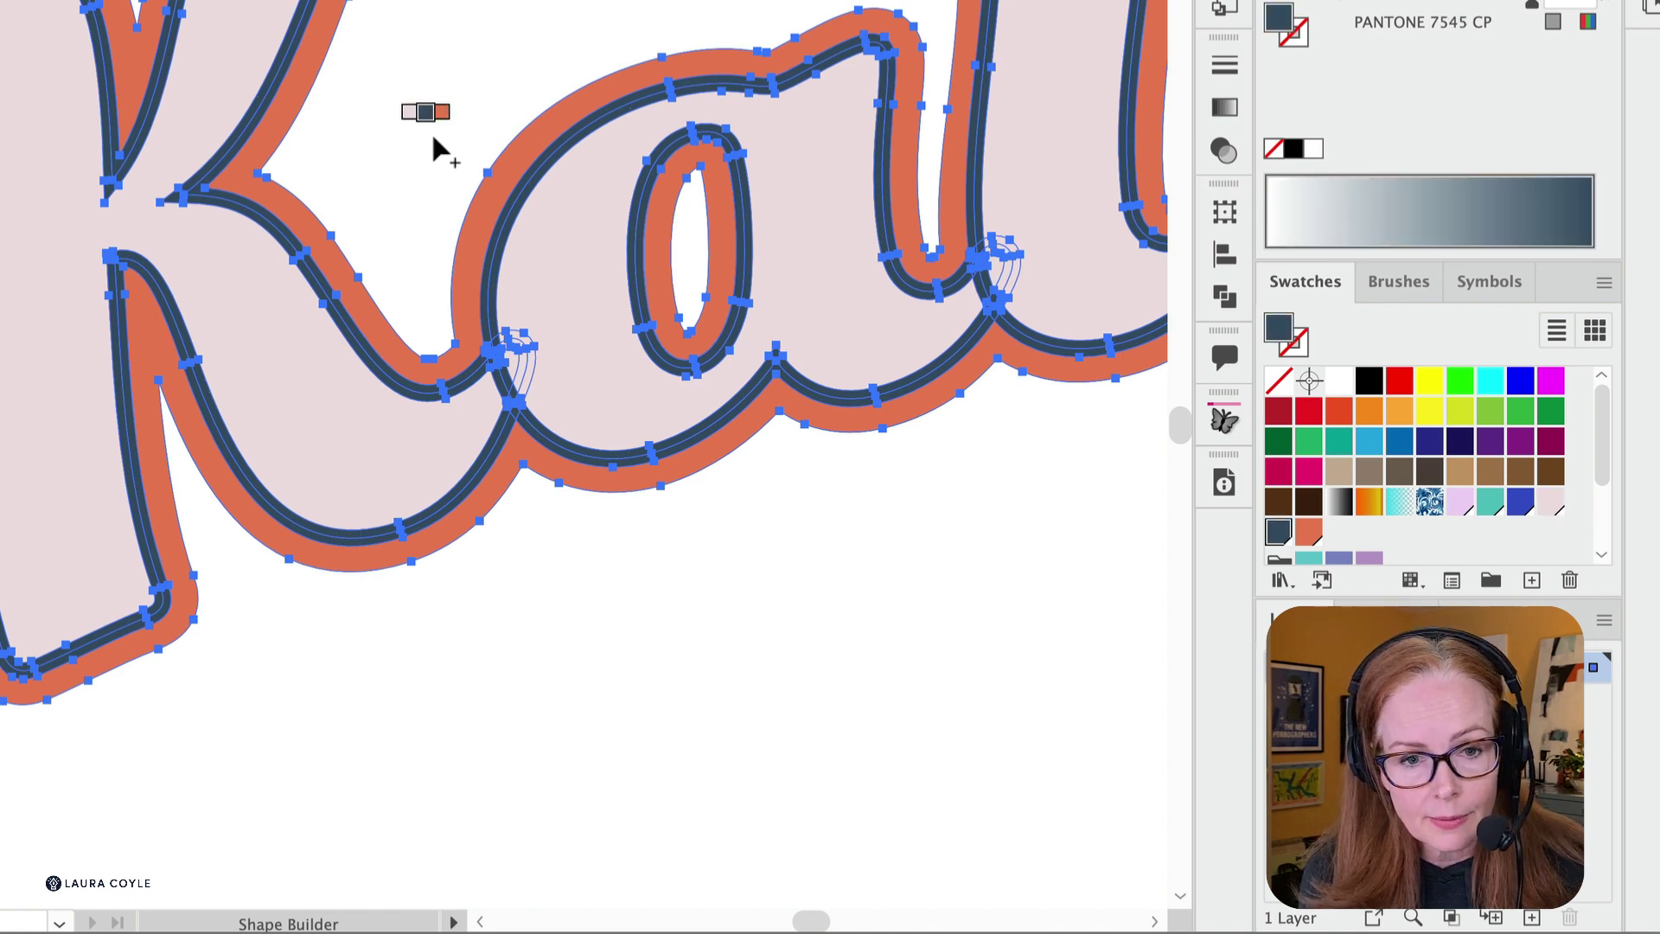
{"action": "key", "text": "Left"}
{"action": "key", "text": "Left"}
{"action": "key", "text": "Left"}
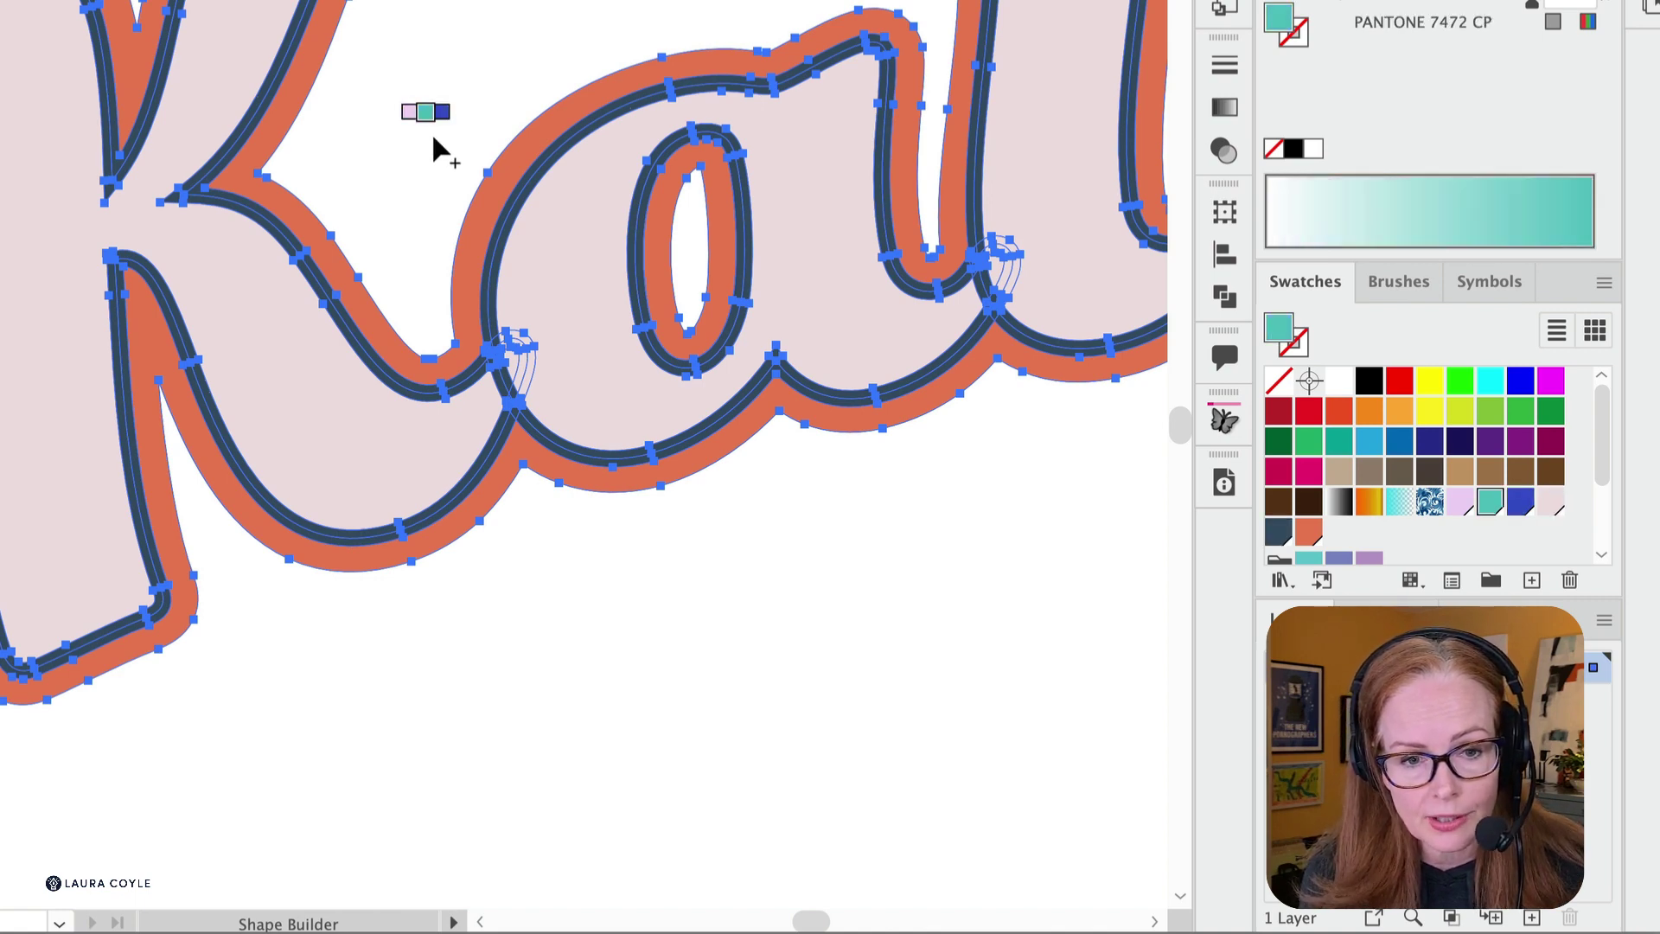
{"action": "key", "text": "Right"}
{"action": "key", "text": "Right"}
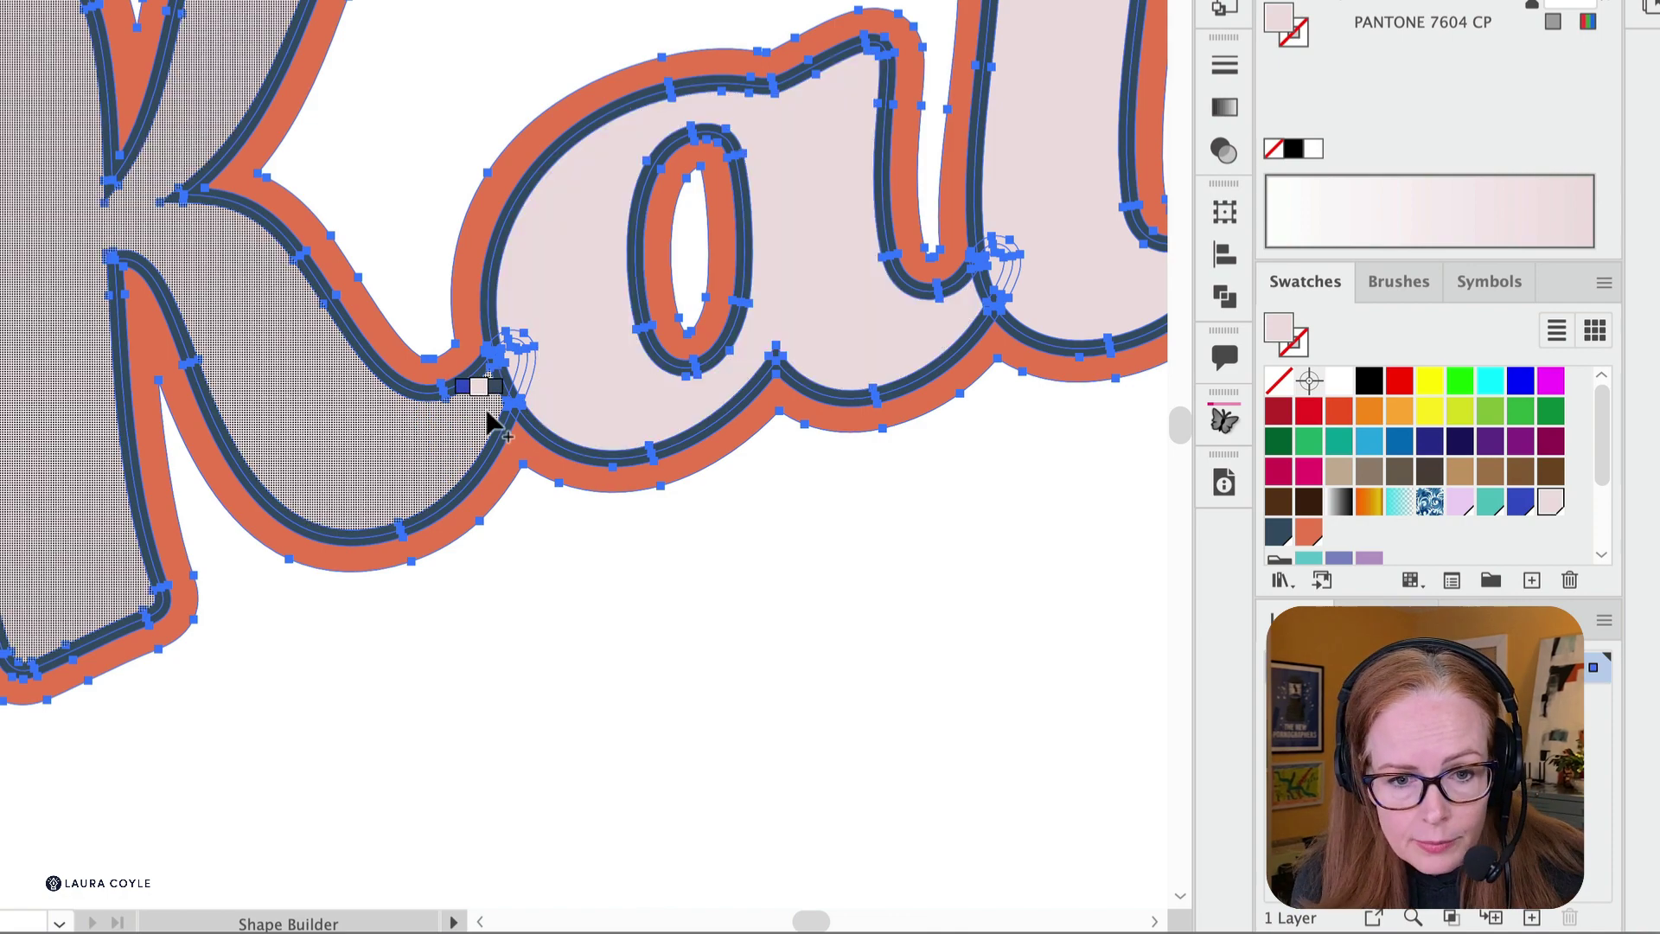
{"action": "mouse_move", "coordinate": [496, 399]}
{"action": "left_mouse_down"}
{"action": "mouse_move", "coordinate": [546, 334]}
{"action": "mouse_move", "coordinate": [557, 350]}
{"action": "left_mouse_up"}
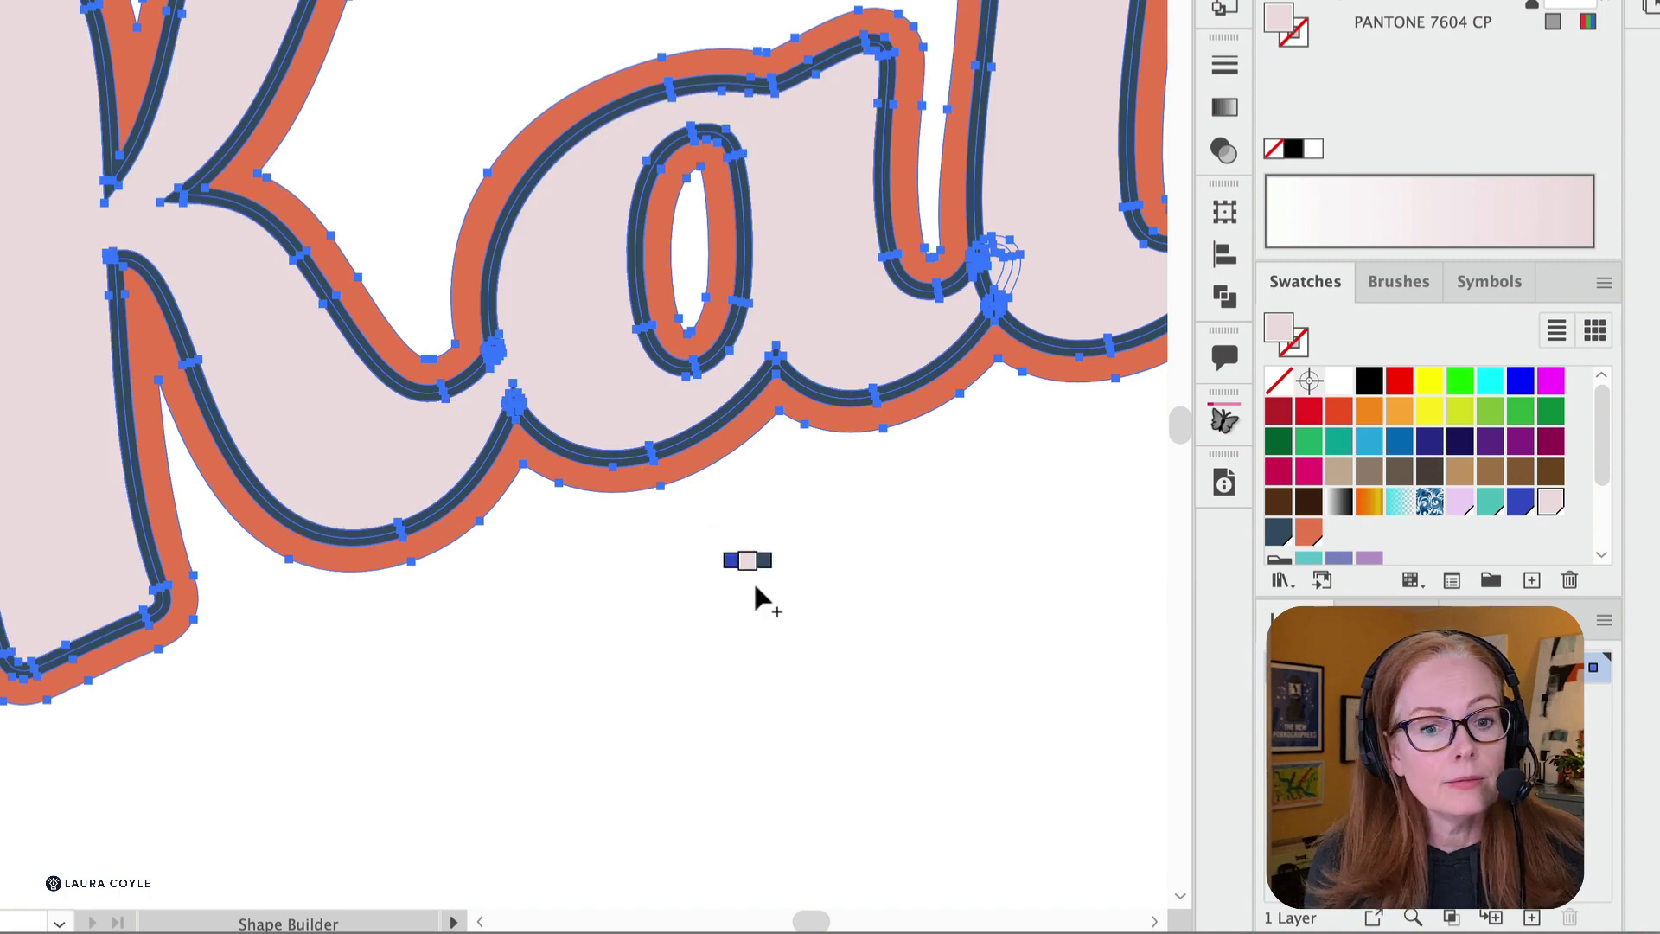
- Merge the overlaps joining the first a to the l and the l to the second a in Kala
{"action": "left_click_drag", "start_coordinate": [934, 501], "coordinate": [500, 597]}
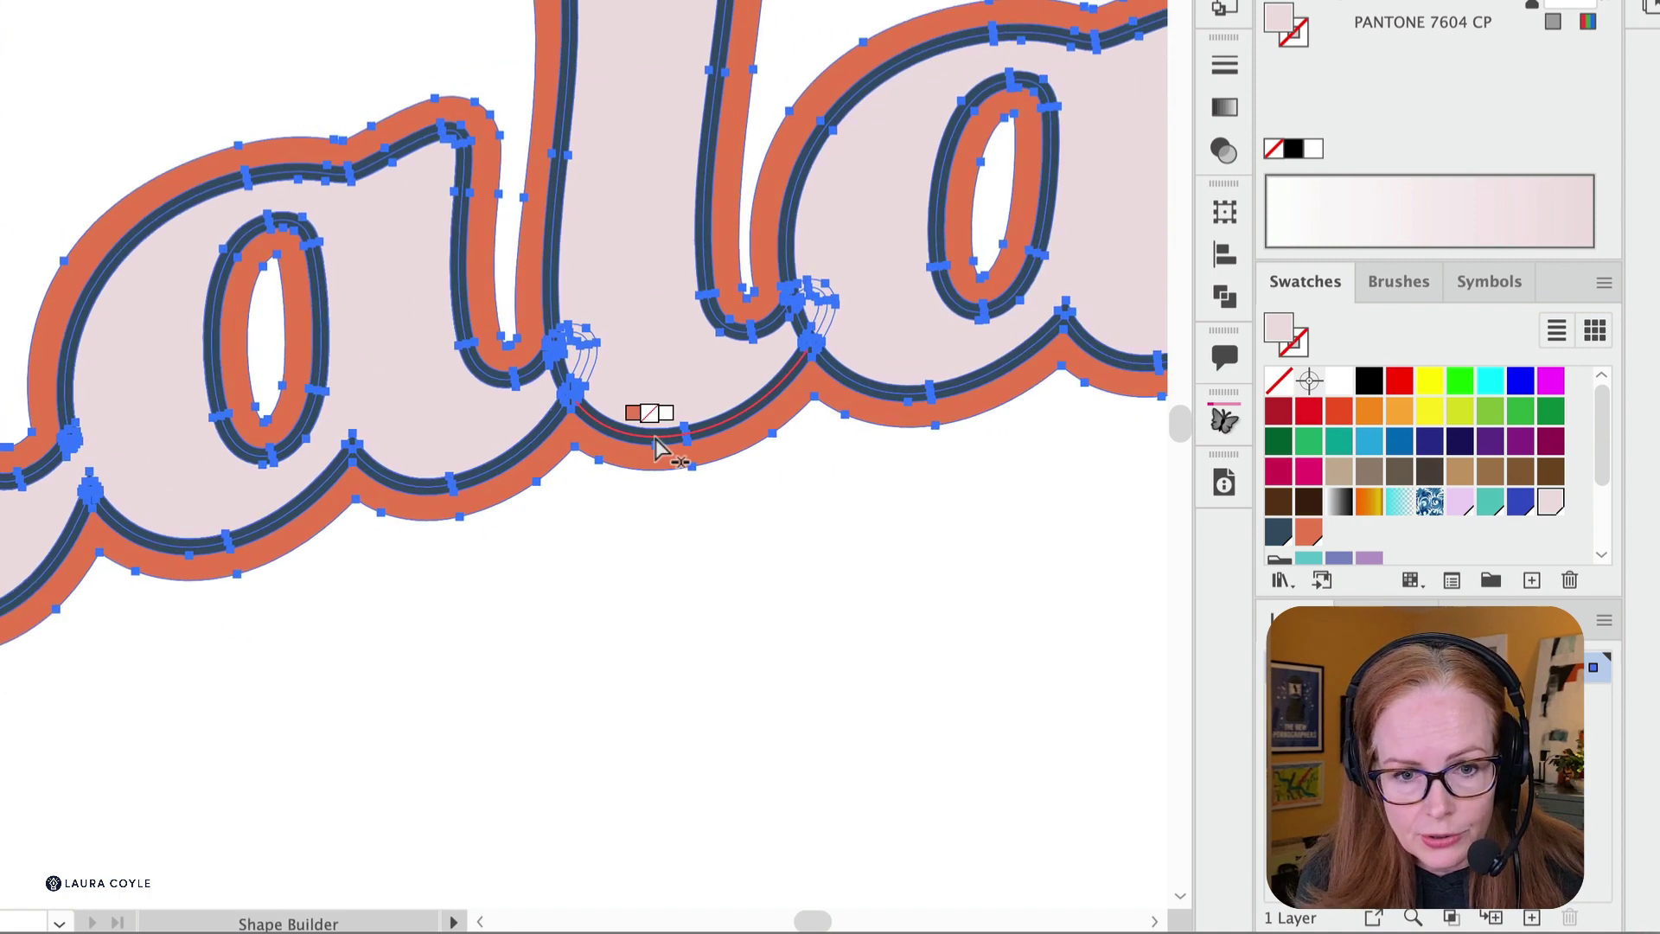
{"action": "left_click_drag", "start_coordinate": [651, 440], "coordinate": [882, 380]}
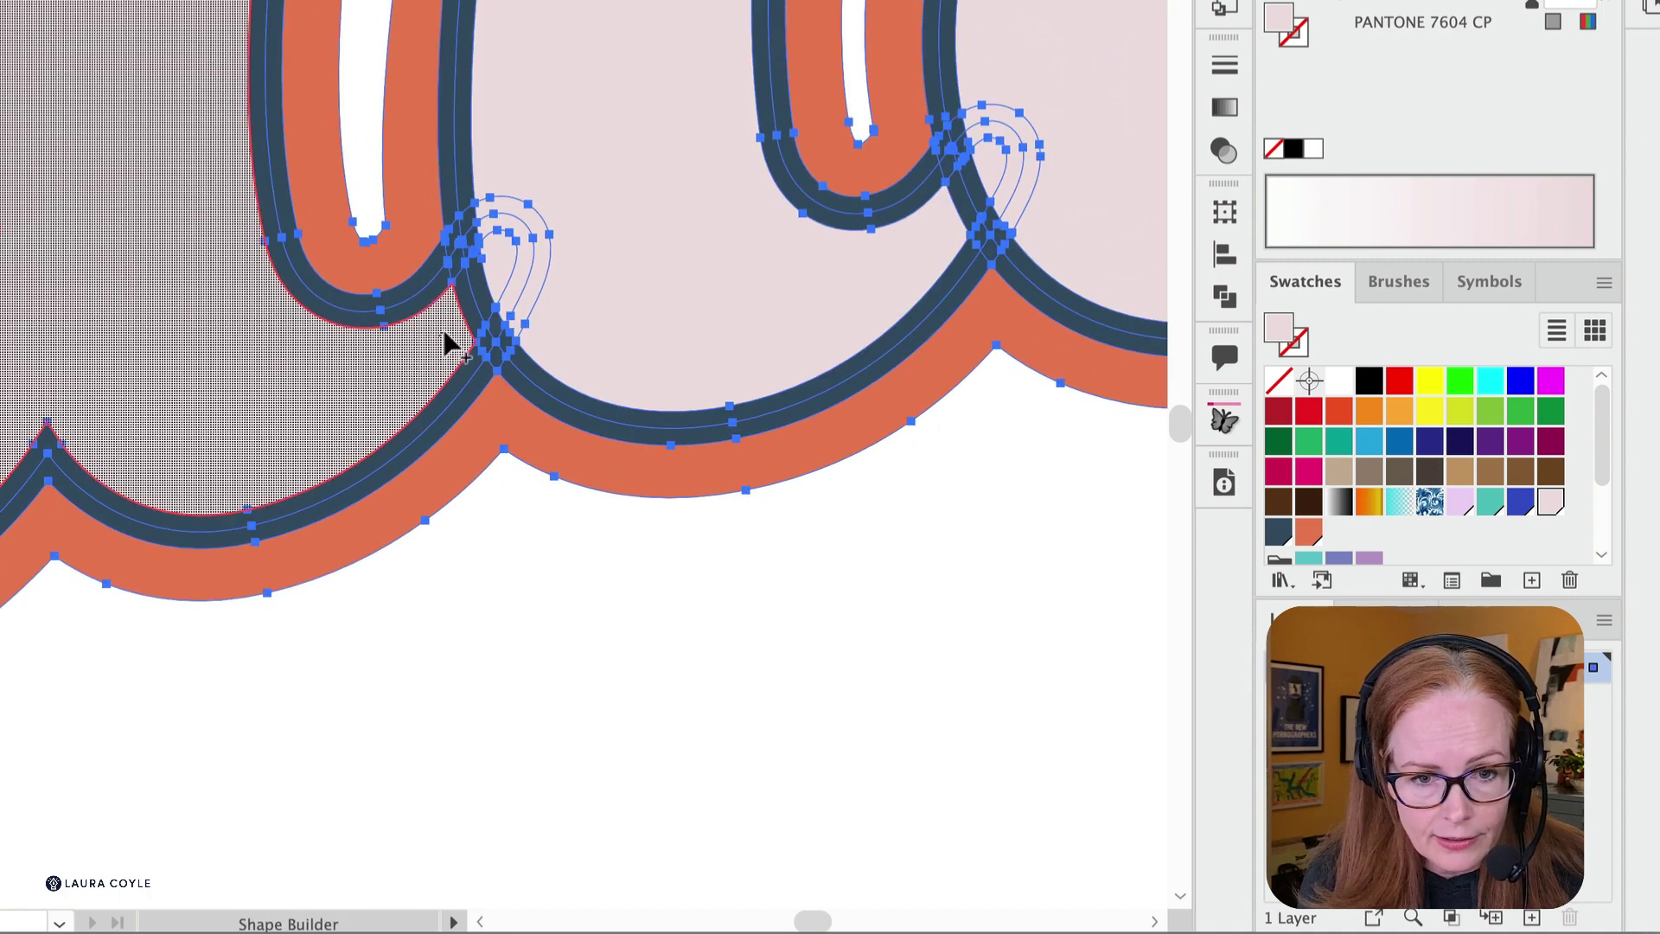
{"action": "left_click_drag", "start_coordinate": [444, 344], "coordinate": [542, 202]}
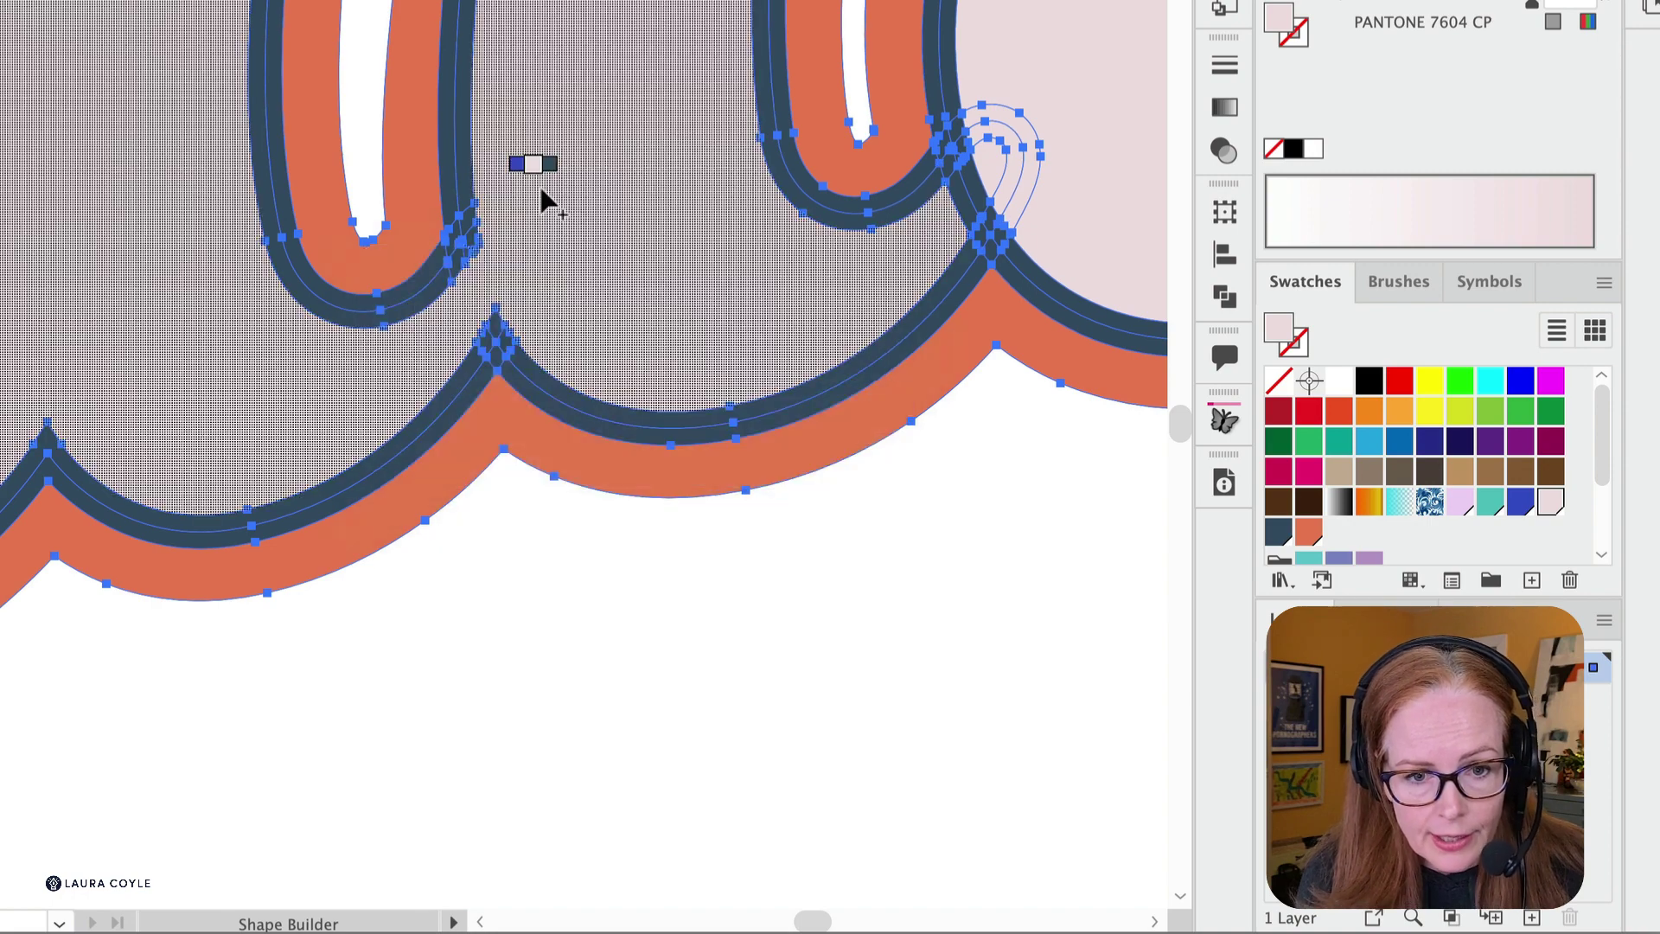
{"action": "left_click_drag", "start_coordinate": [761, 326], "coordinate": [251, 582]}
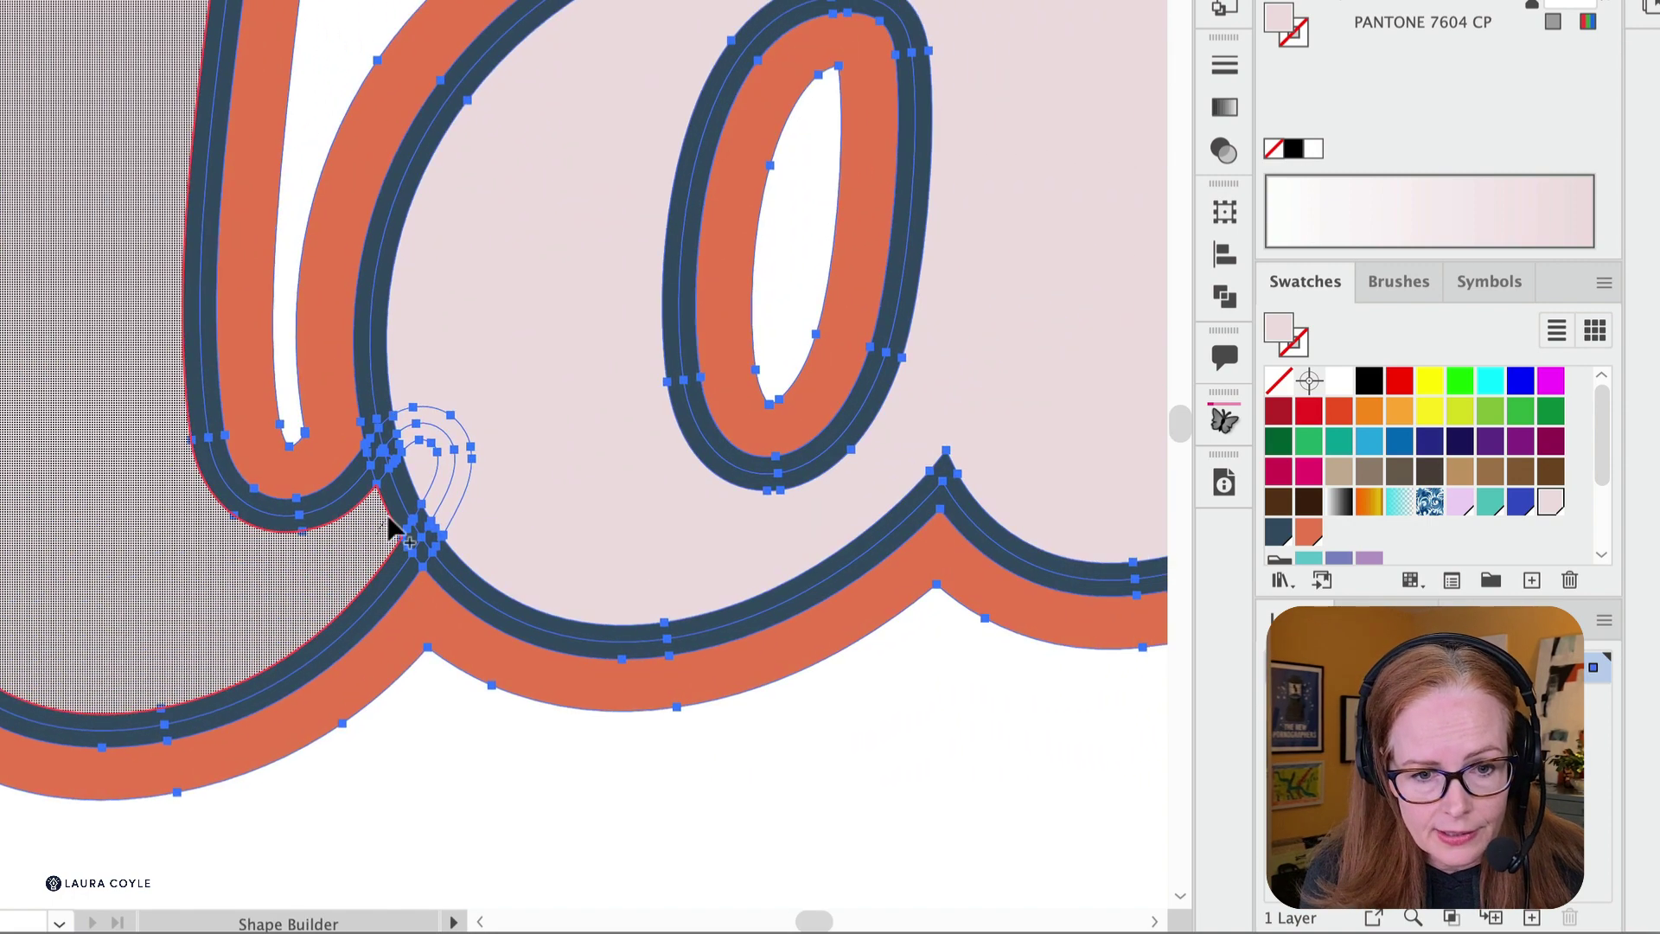
{"action": "left_click_drag", "start_coordinate": [389, 519], "coordinate": [481, 406]}
- Merge the overlap between the U and the k in Ukulele with the same pale pink fill
{"action": "left_click_drag", "start_coordinate": [704, 556], "coordinate": [71, 571]}
{"action": "left_click_drag", "start_coordinate": [789, 455], "coordinate": [430, 640]}
{"action": "left_click_drag", "start_coordinate": [798, 643], "coordinate": [167, 760]}
{"action": "key", "text": "ctrl+space"}
{"action": "mouse_move", "coordinate": [859, 660]}
{"action": "left_mouse_down"}
{"action": "mouse_move", "coordinate": [789, 697]}
{"action": "mouse_move", "coordinate": [1111, 625]}
{"action": "left_mouse_up"}
{"action": "left_click_drag", "start_coordinate": [765, 310], "coordinate": [893, 251]}
{"action": "key", "text": "ctrl+space"}
{"action": "mouse_move", "coordinate": [915, 539]}
{"action": "left_mouse_down"}
{"action": "mouse_move", "coordinate": [838, 433]}
{"action": "mouse_move", "coordinate": [407, 652]}
{"action": "left_mouse_up"}
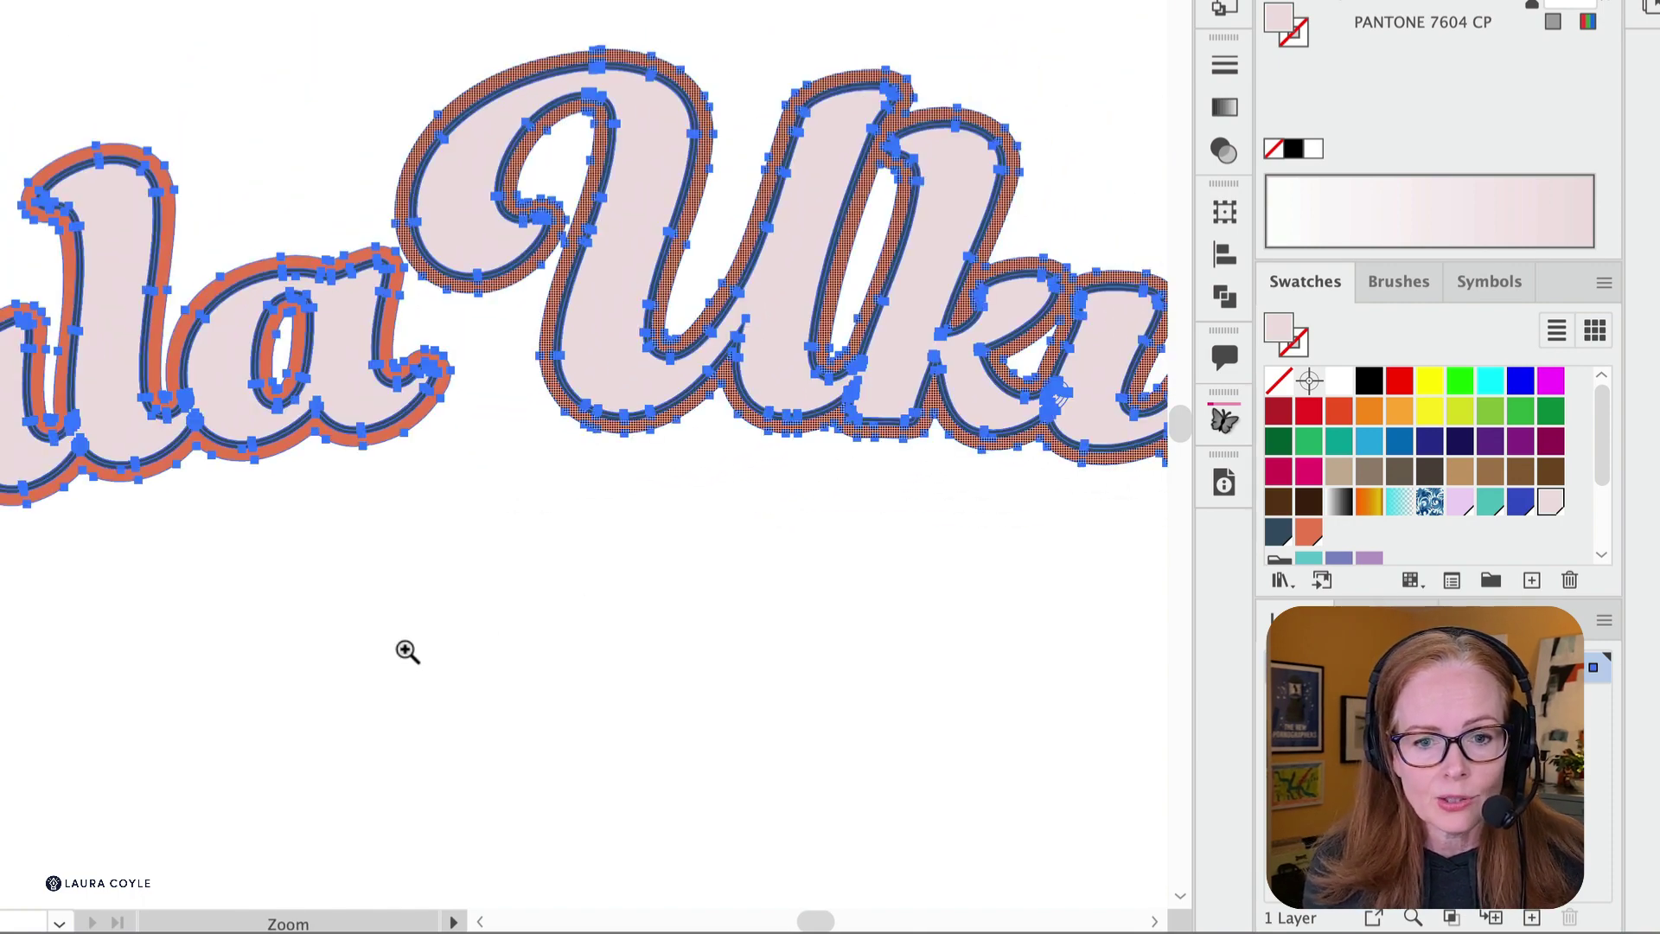
{"action": "left_click_drag", "start_coordinate": [464, 579], "coordinate": [856, 574]}
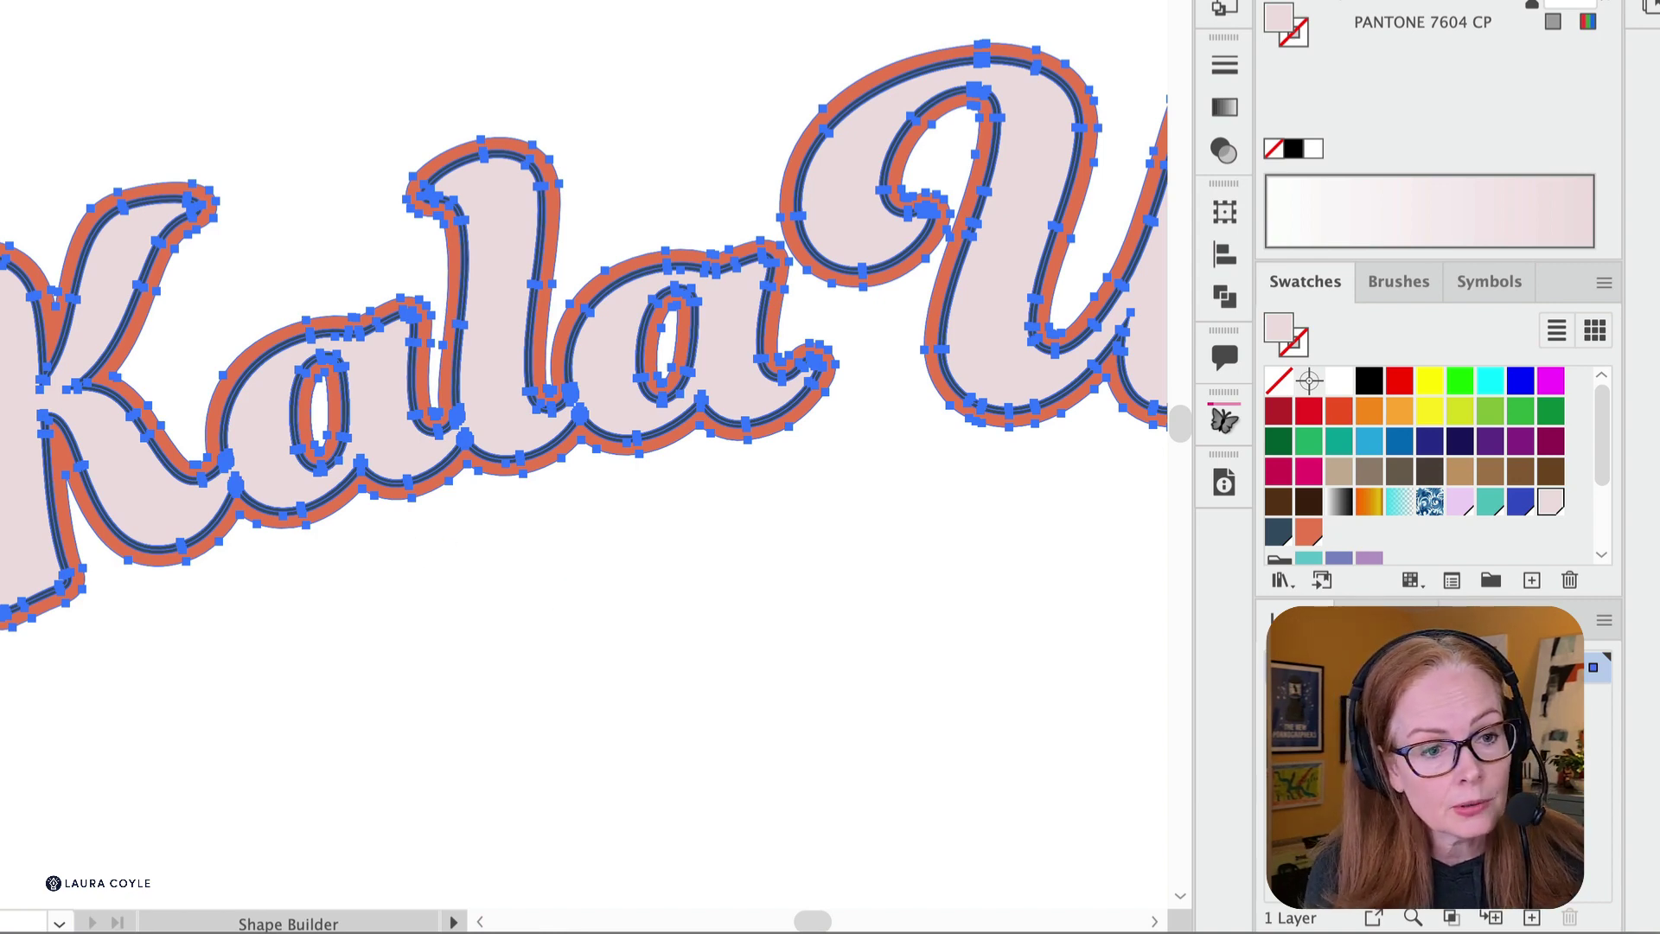
- Check the Pick Color From setting in the Shape Builder options and return to the Selection tool
{"action": "key", "text": "Return"}
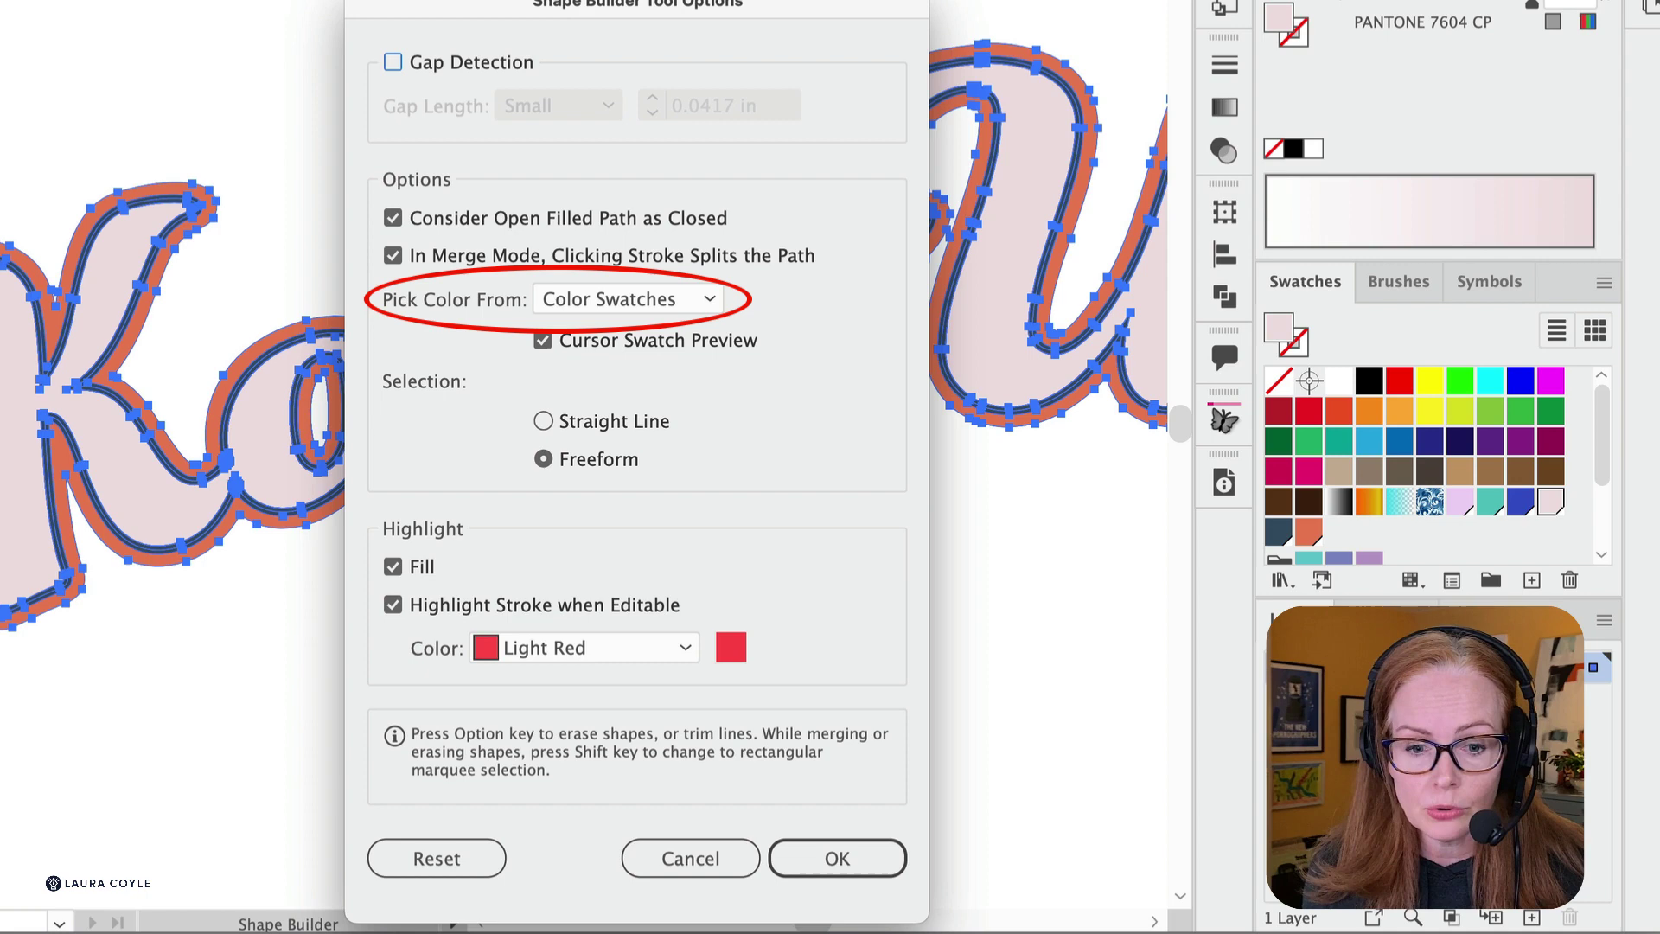
{"action": "left_click", "coordinate": [710, 868]}
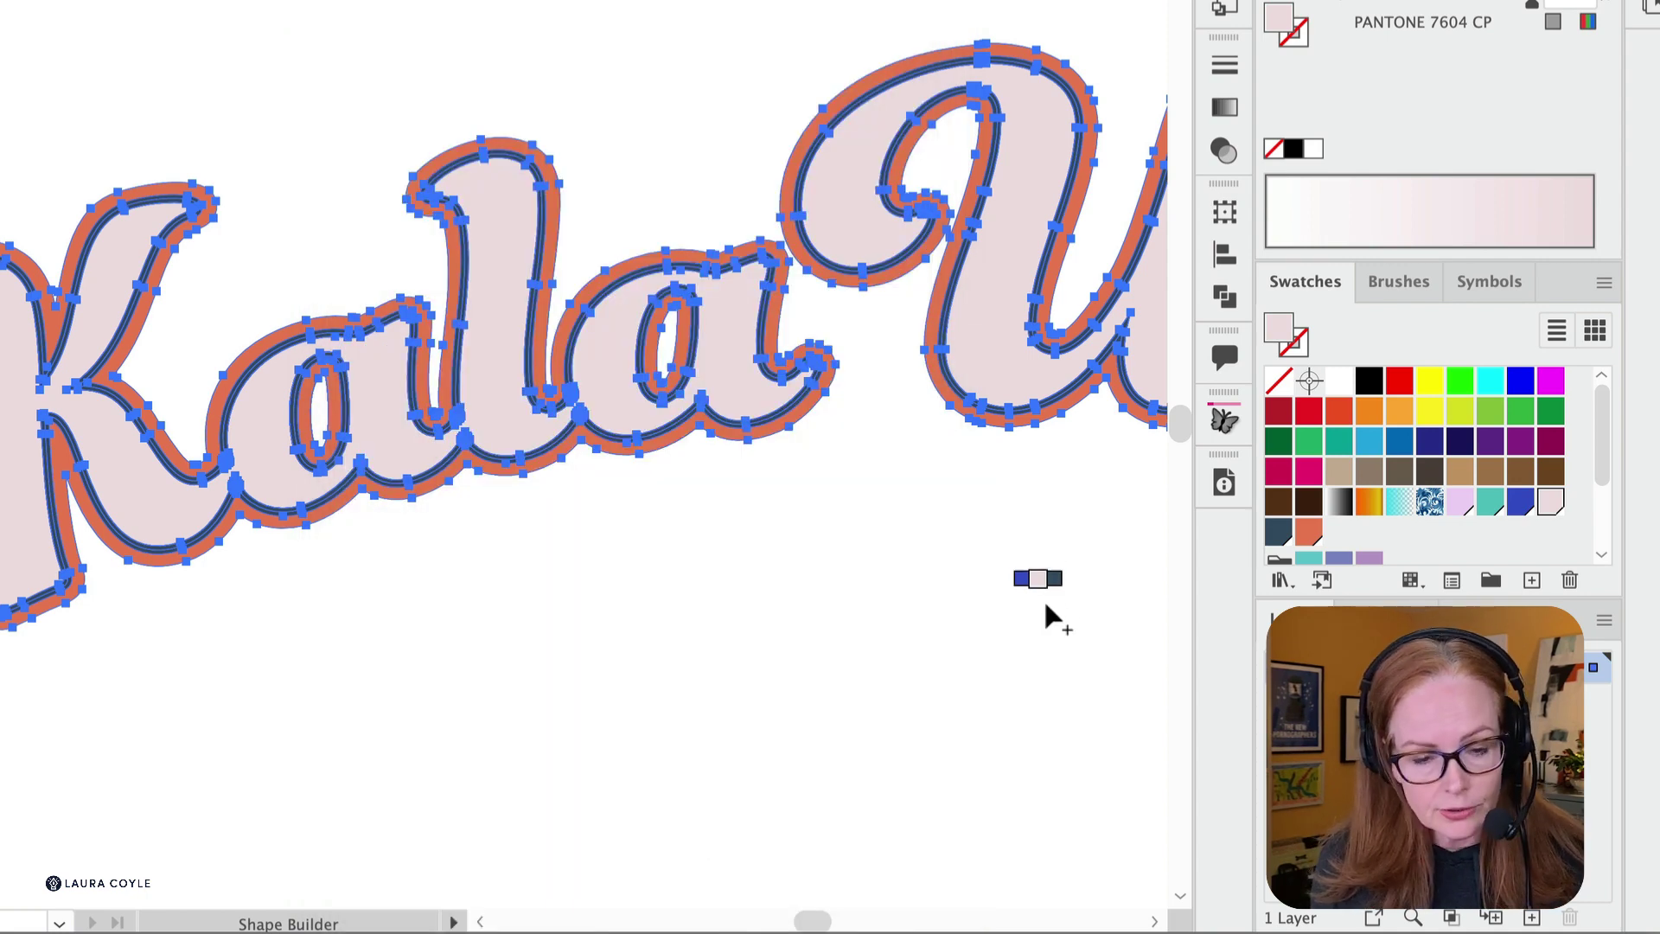
{"action": "key", "text": "v"}
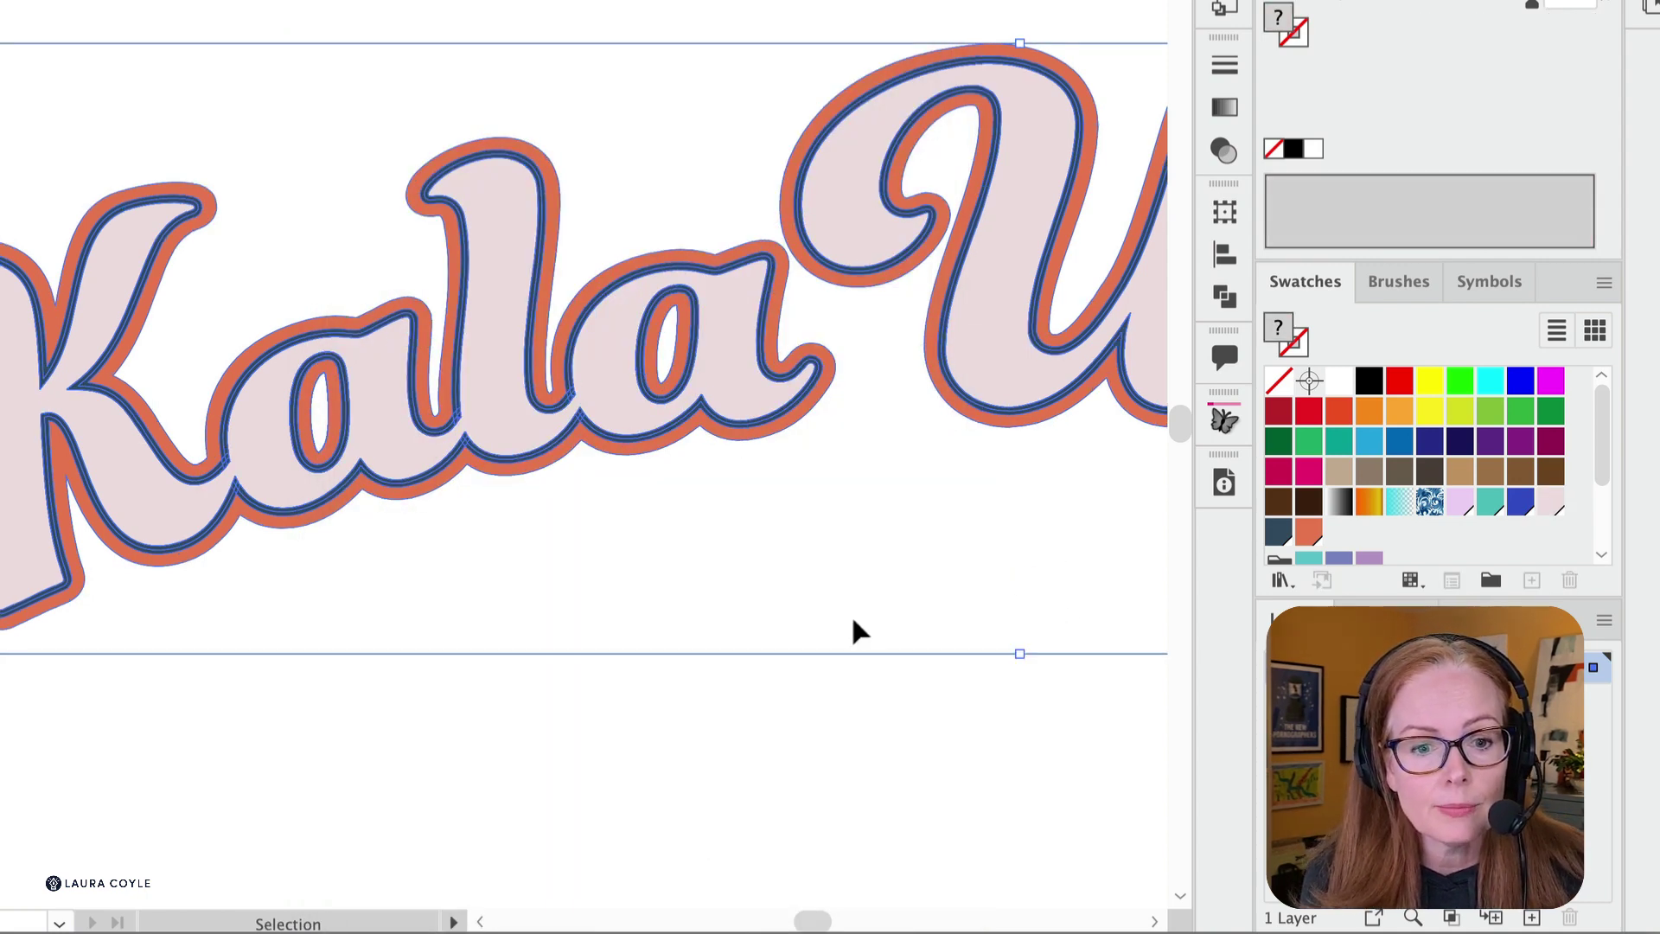
- Examine the anchor points and individual paths at the join between the first a and the l in Kala
{"action": "key", "text": "super+space"}
{"action": "left_click_drag", "start_coordinate": [465, 475], "coordinate": [915, 348]}
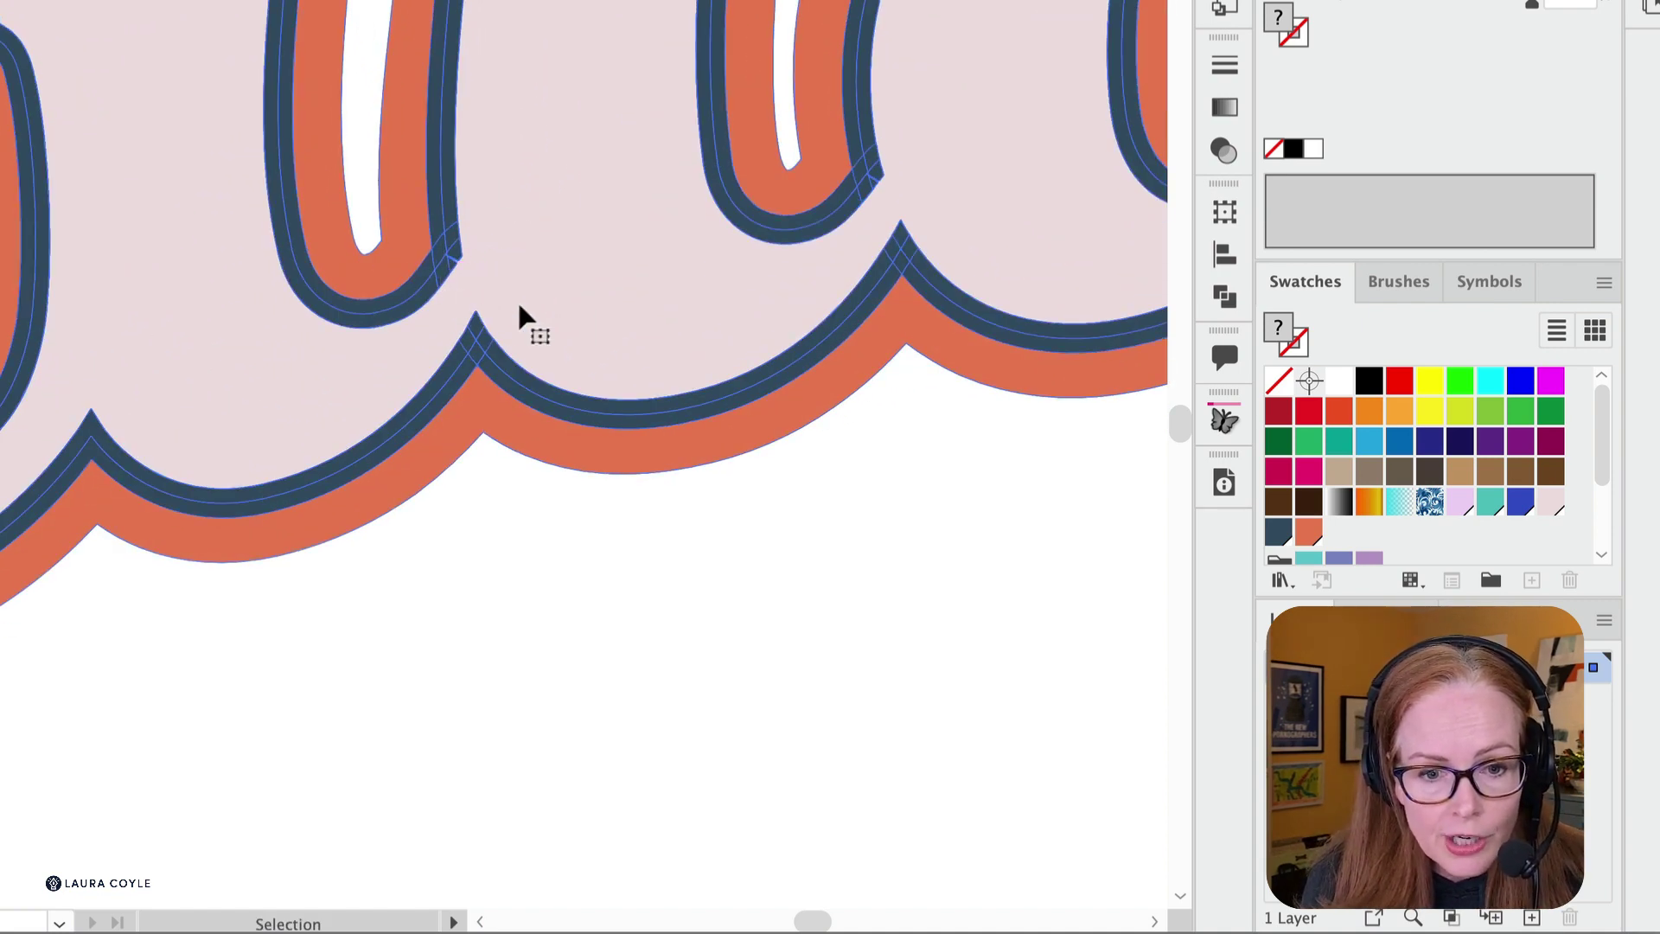
{"action": "key", "text": "super+space"}
{"action": "left_click_drag", "start_coordinate": [467, 285], "coordinate": [760, 186]}
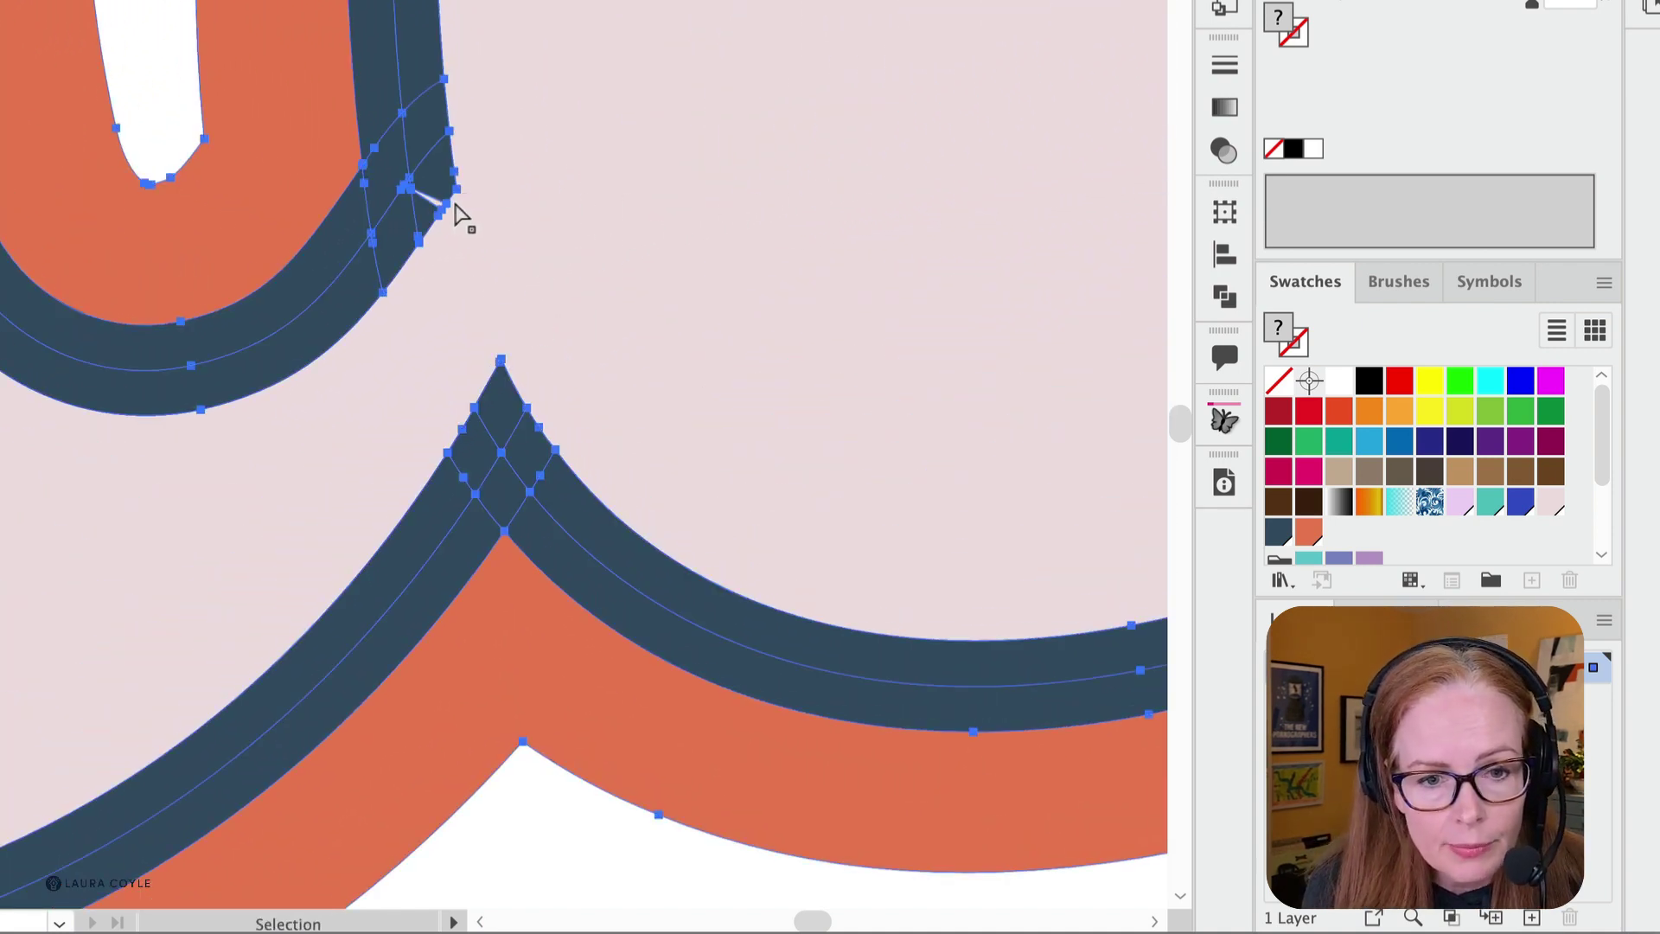
{"action": "key", "text": "a"}
{"action": "left_click", "coordinate": [447, 208]}
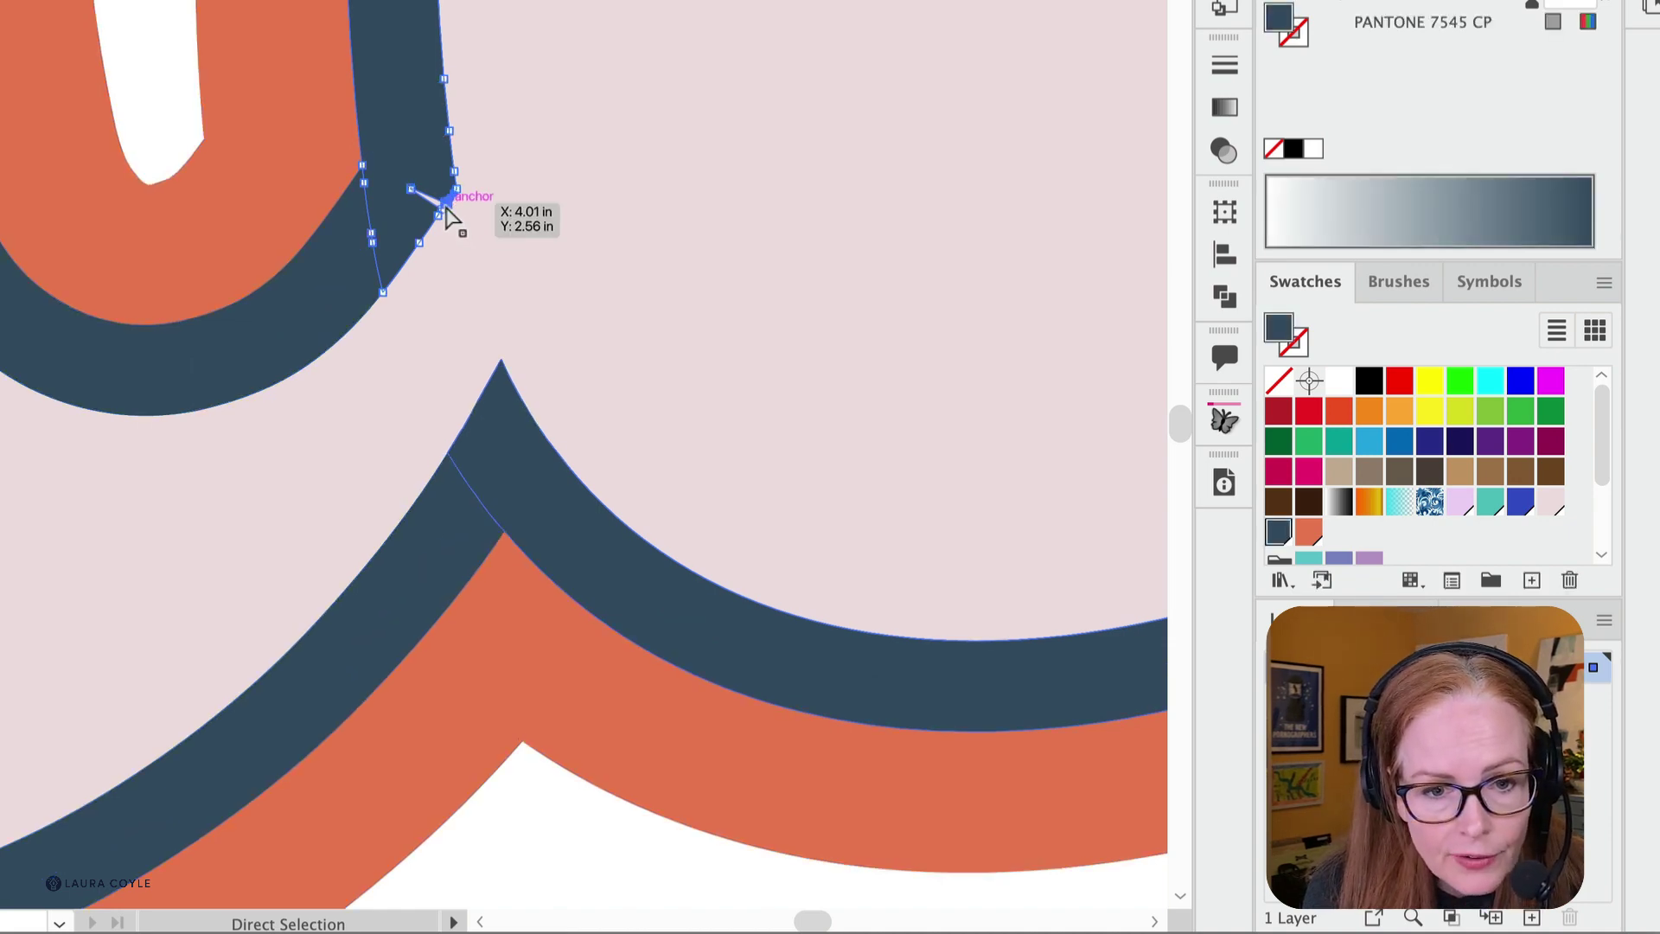
{"action": "left_click_drag", "start_coordinate": [446, 208], "coordinate": [438, 222]}
{"action": "left_click", "coordinate": [620, 228]}
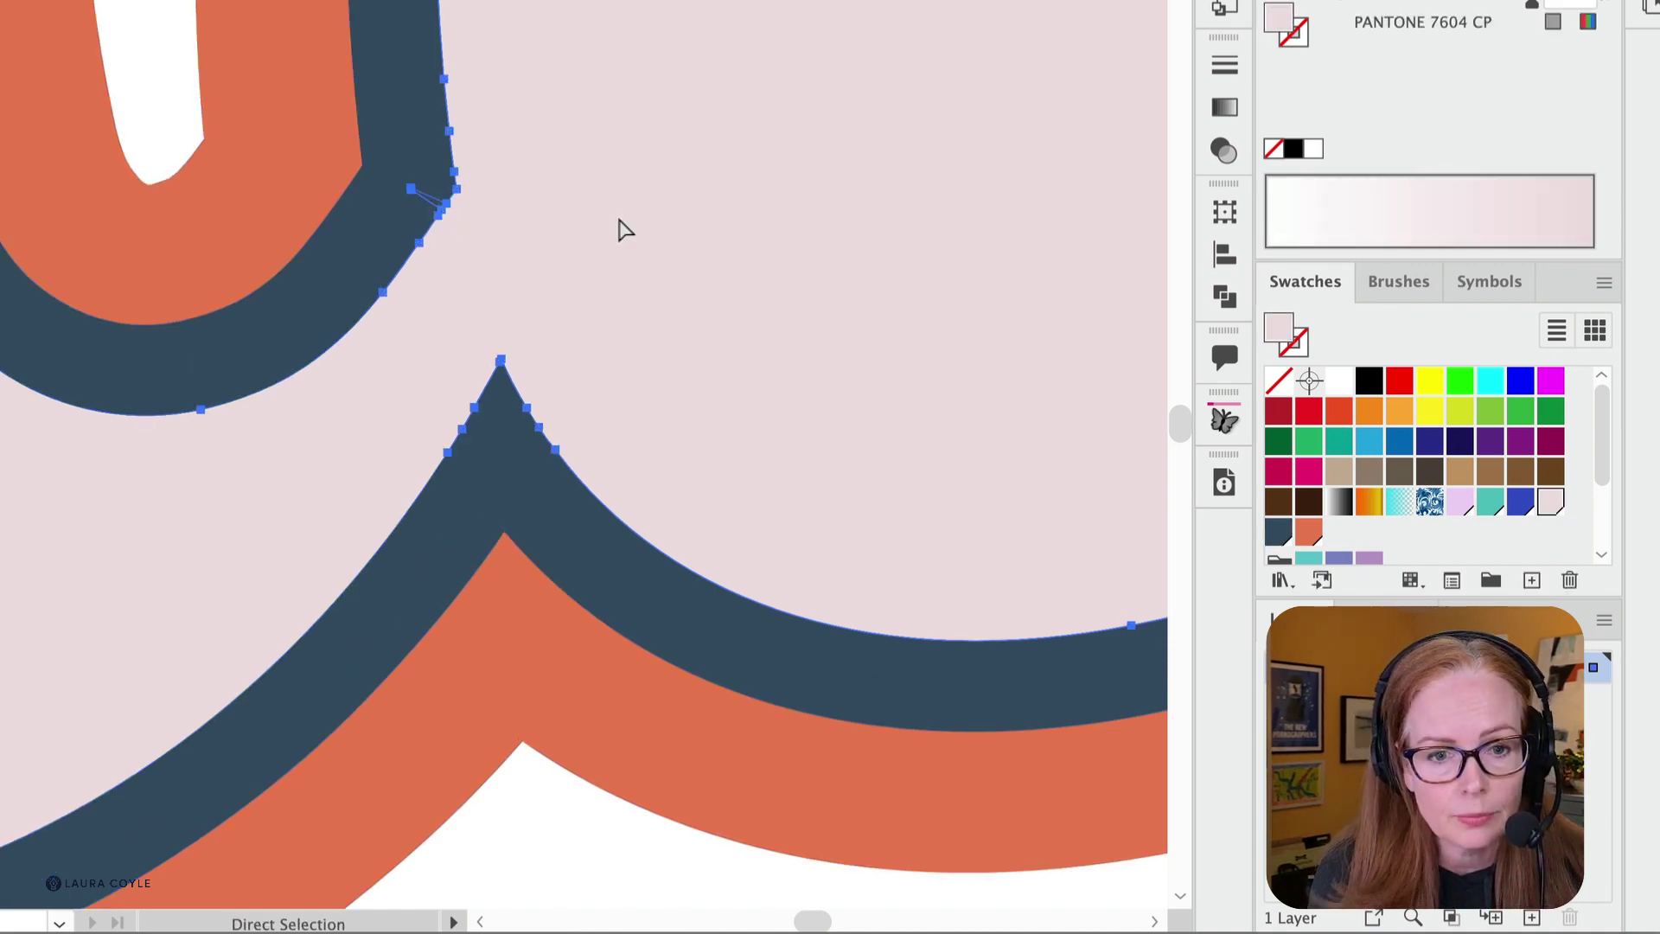
{"action": "key", "text": "super+space"}
{"action": "left_click_drag", "start_coordinate": [717, 217], "coordinate": [208, 458]}
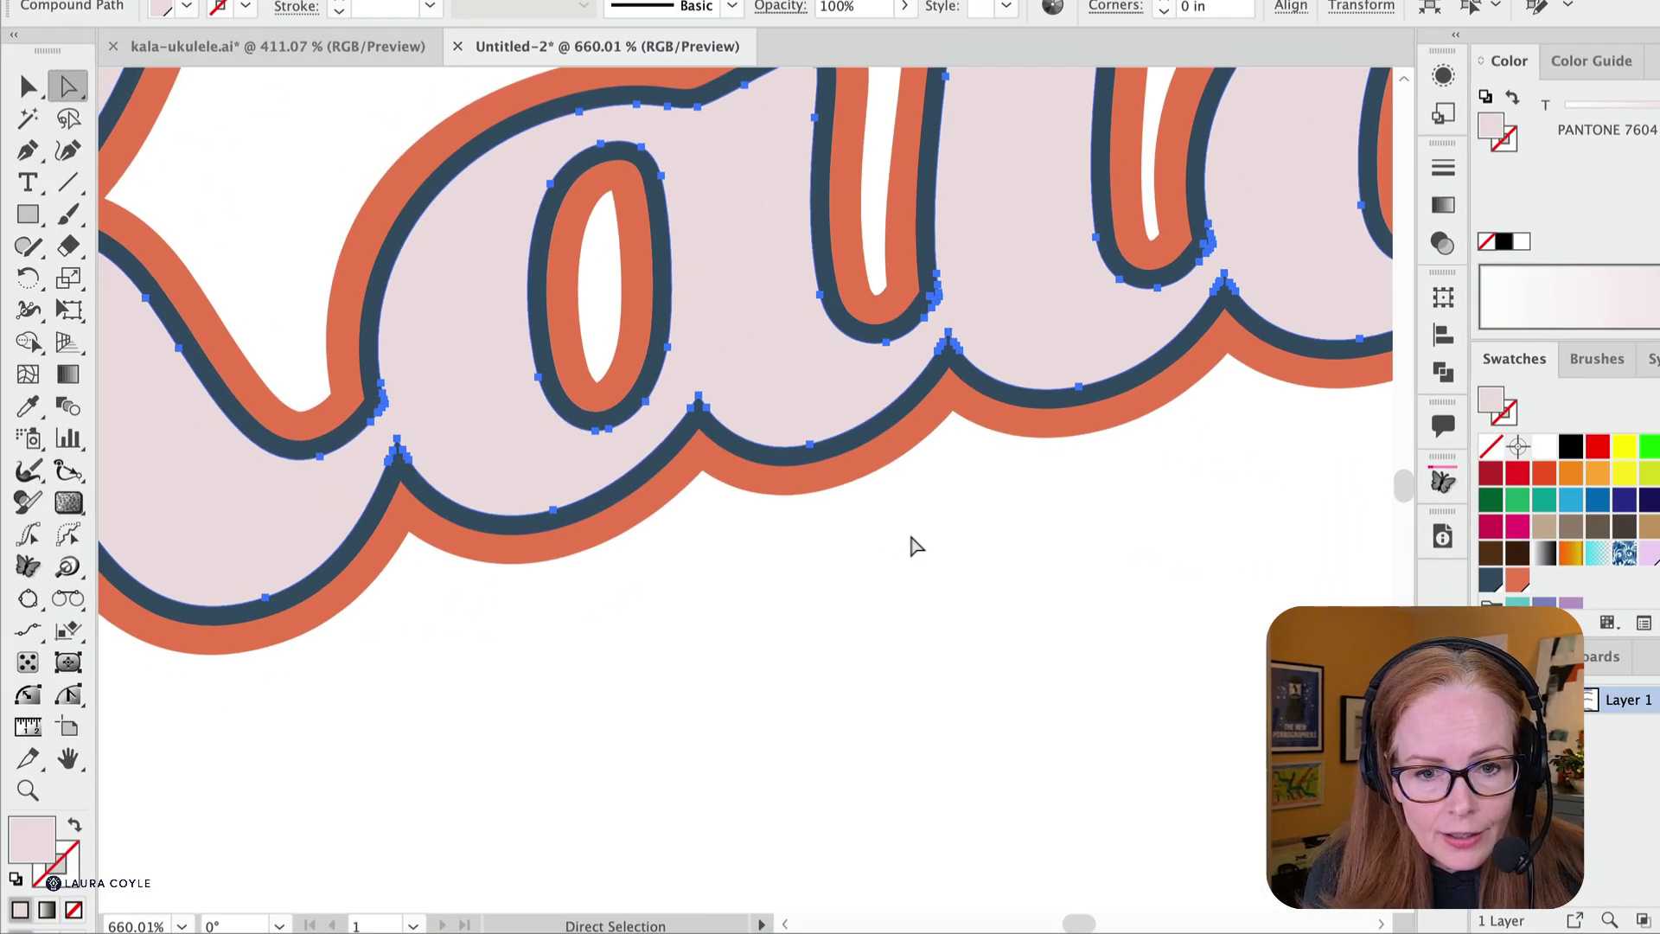
- Select the whole lettering group and apply the Pathfinder Merge operation to it
{"action": "key", "text": "v"}
{"action": "left_click", "coordinate": [921, 564]}
{"action": "left_click", "coordinate": [890, 435]}
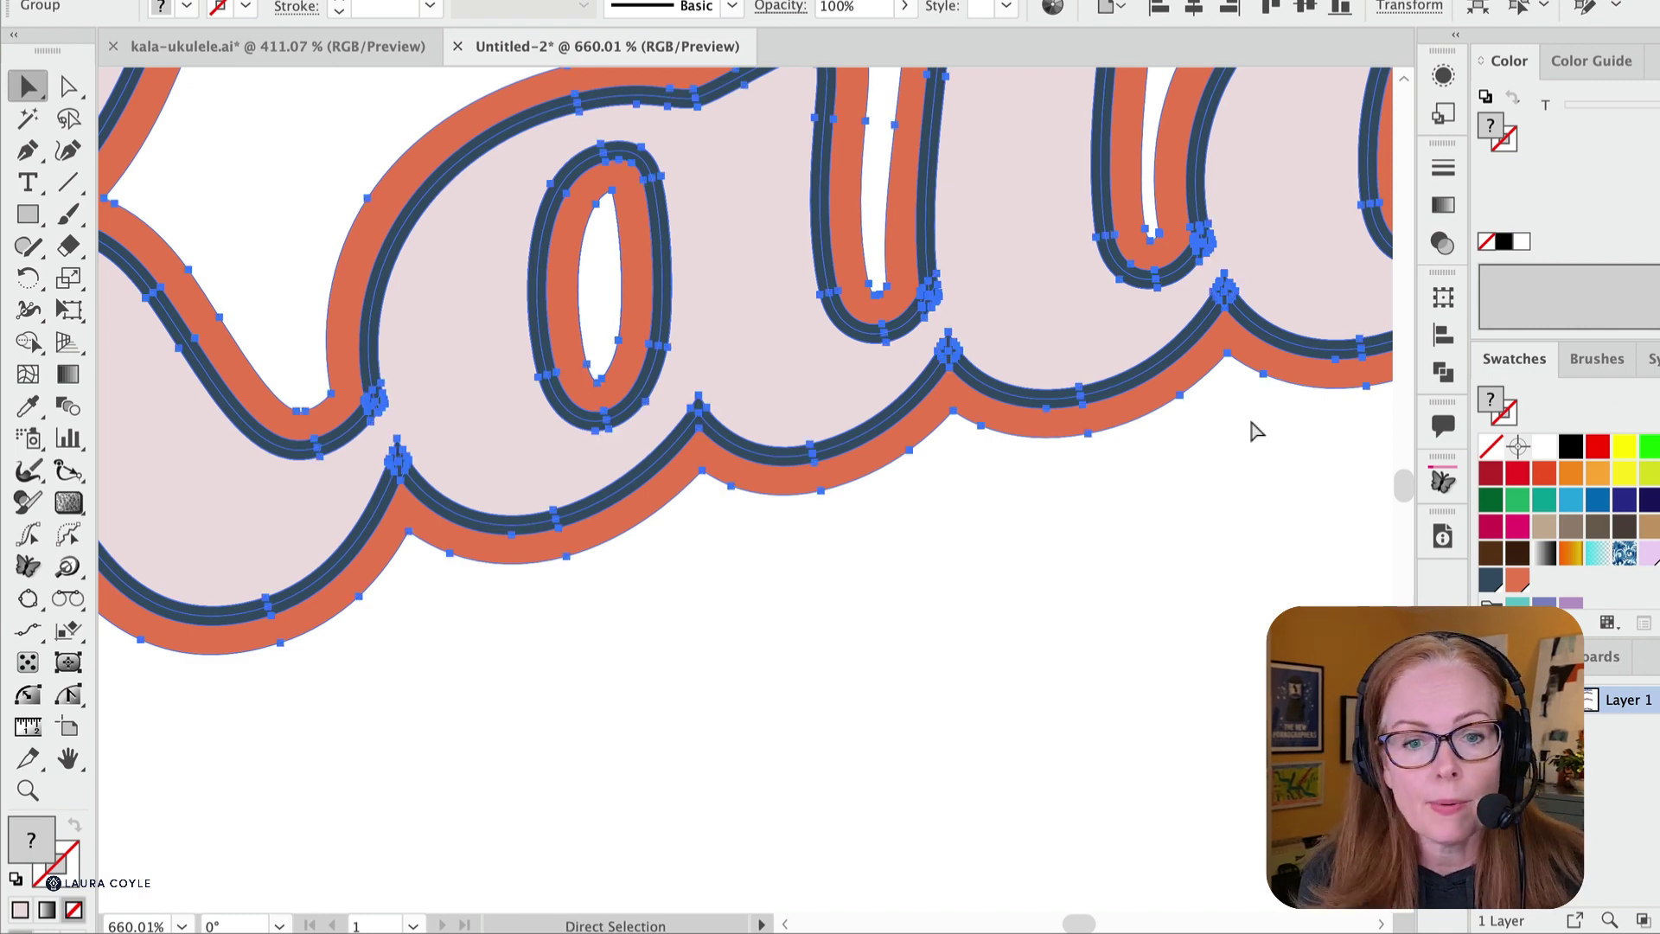
{"action": "left_click_drag", "start_coordinate": [1273, 423], "coordinate": [1115, 490]}
{"action": "left_click_drag", "start_coordinate": [1250, 481], "coordinate": [998, 633]}
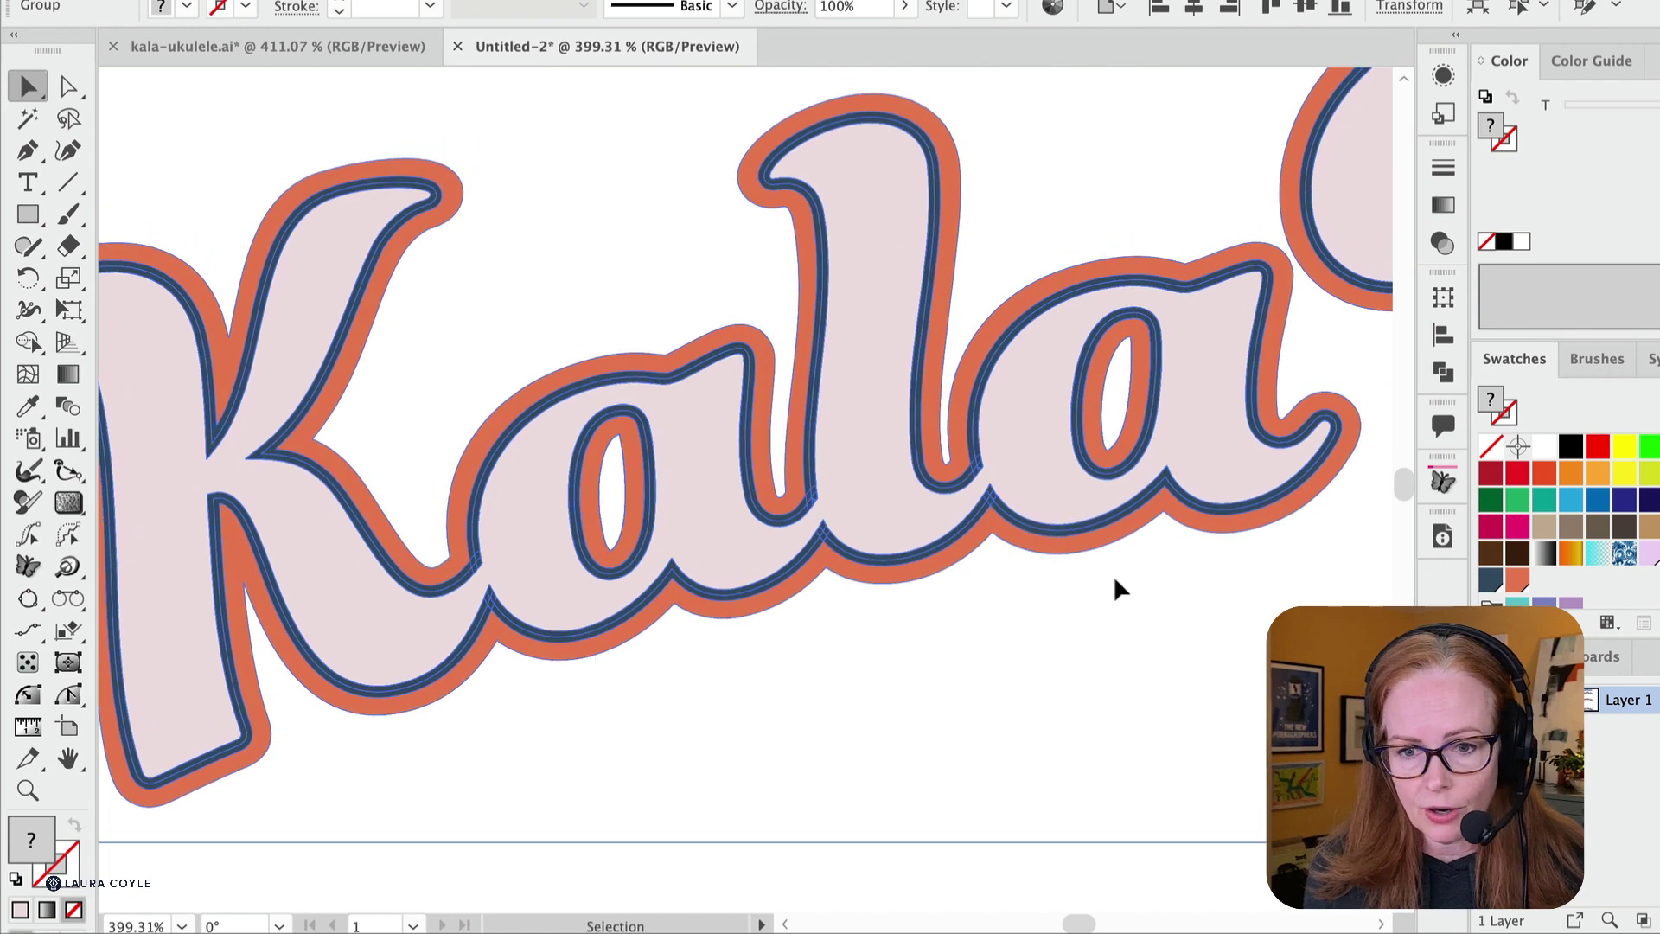
{"action": "left_click", "coordinate": [1442, 373]}
{"action": "left_click", "coordinate": [1225, 421]}
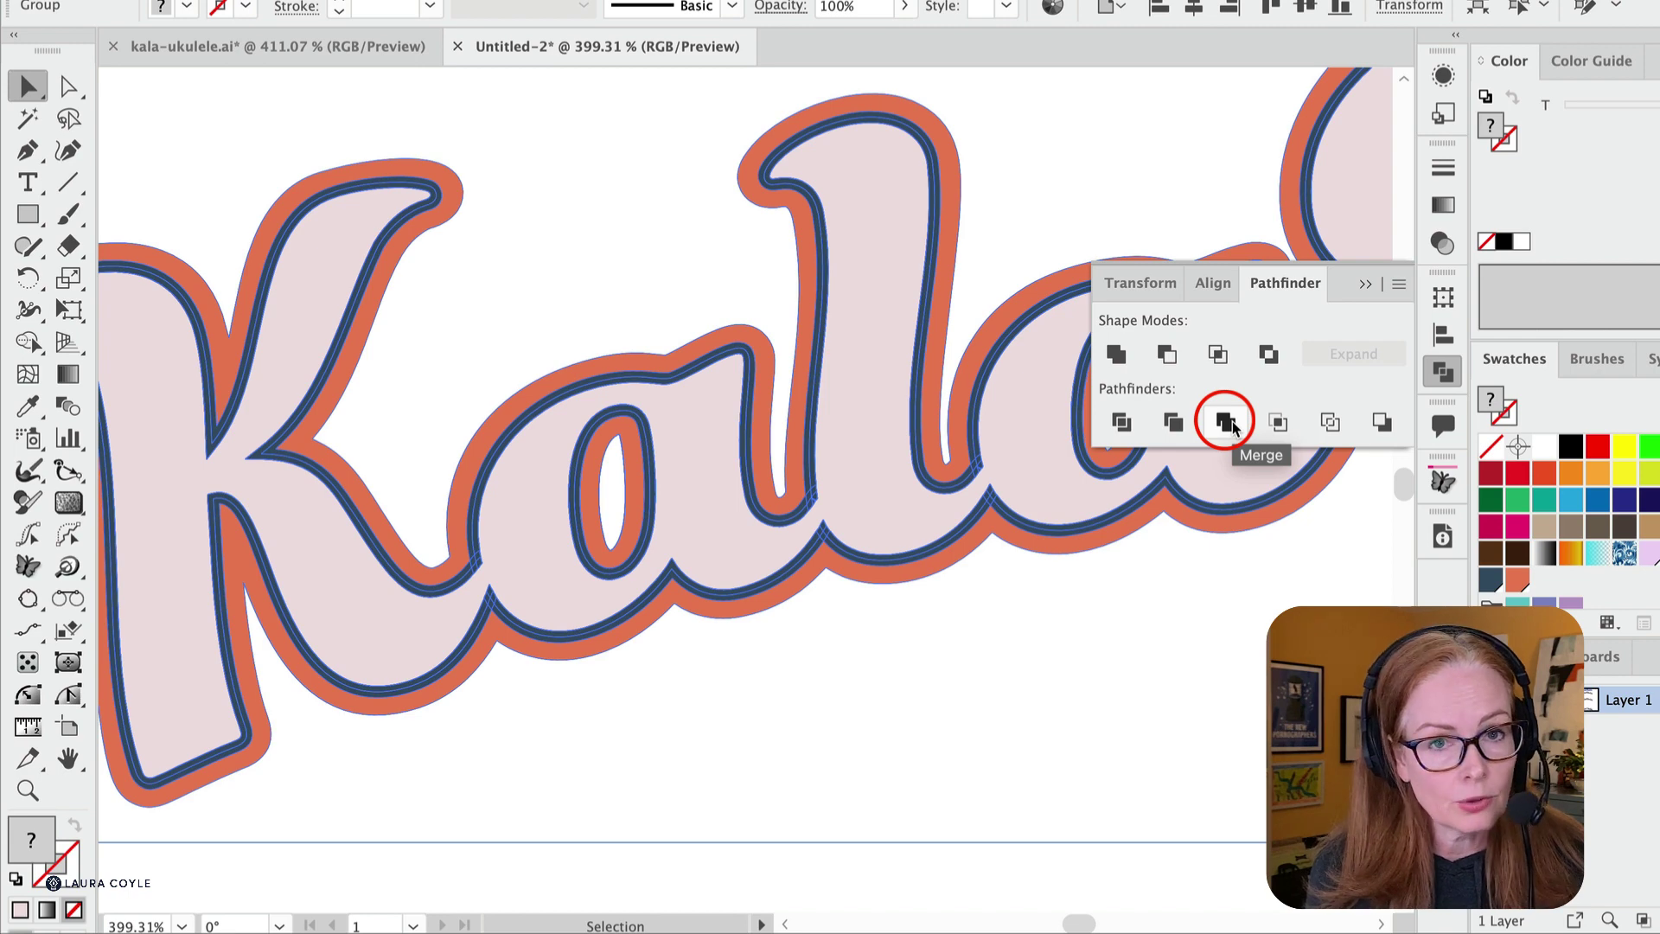
{"action": "left_click", "coordinate": [1228, 423]}
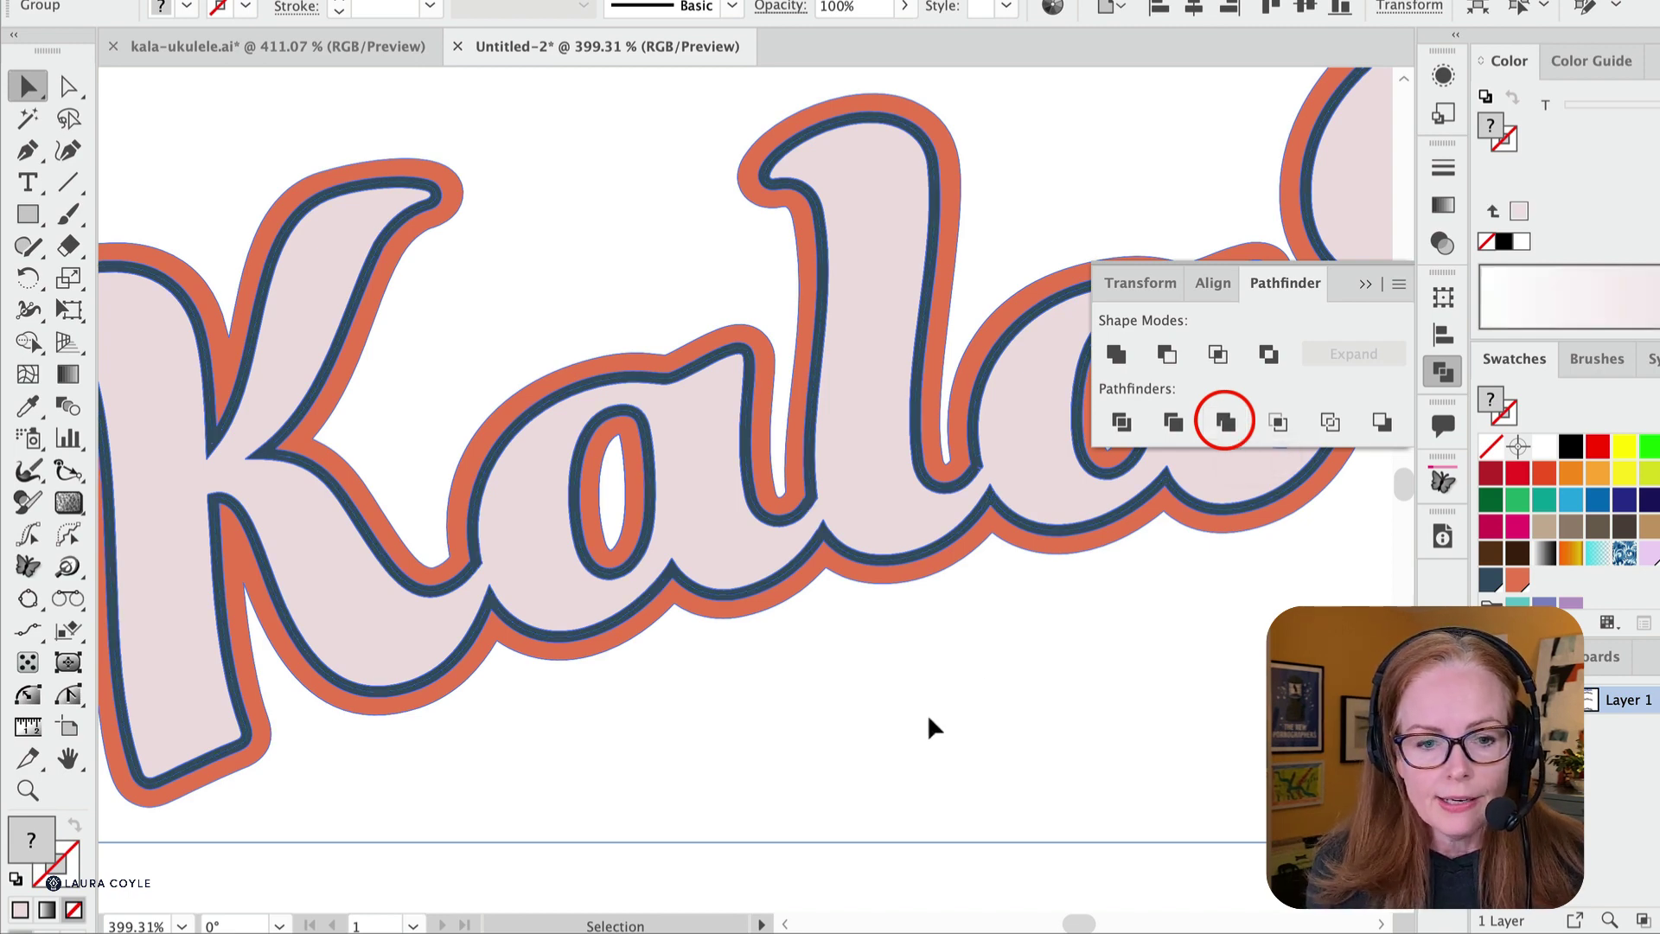
- Inspect the navy outline's path and anchor points at the joins between the Kala letters
{"action": "left_click", "coordinate": [893, 593]}
{"action": "scroll", "coordinate": [975, 545], "scroll_direction": "up", "scroll_amount": 10}
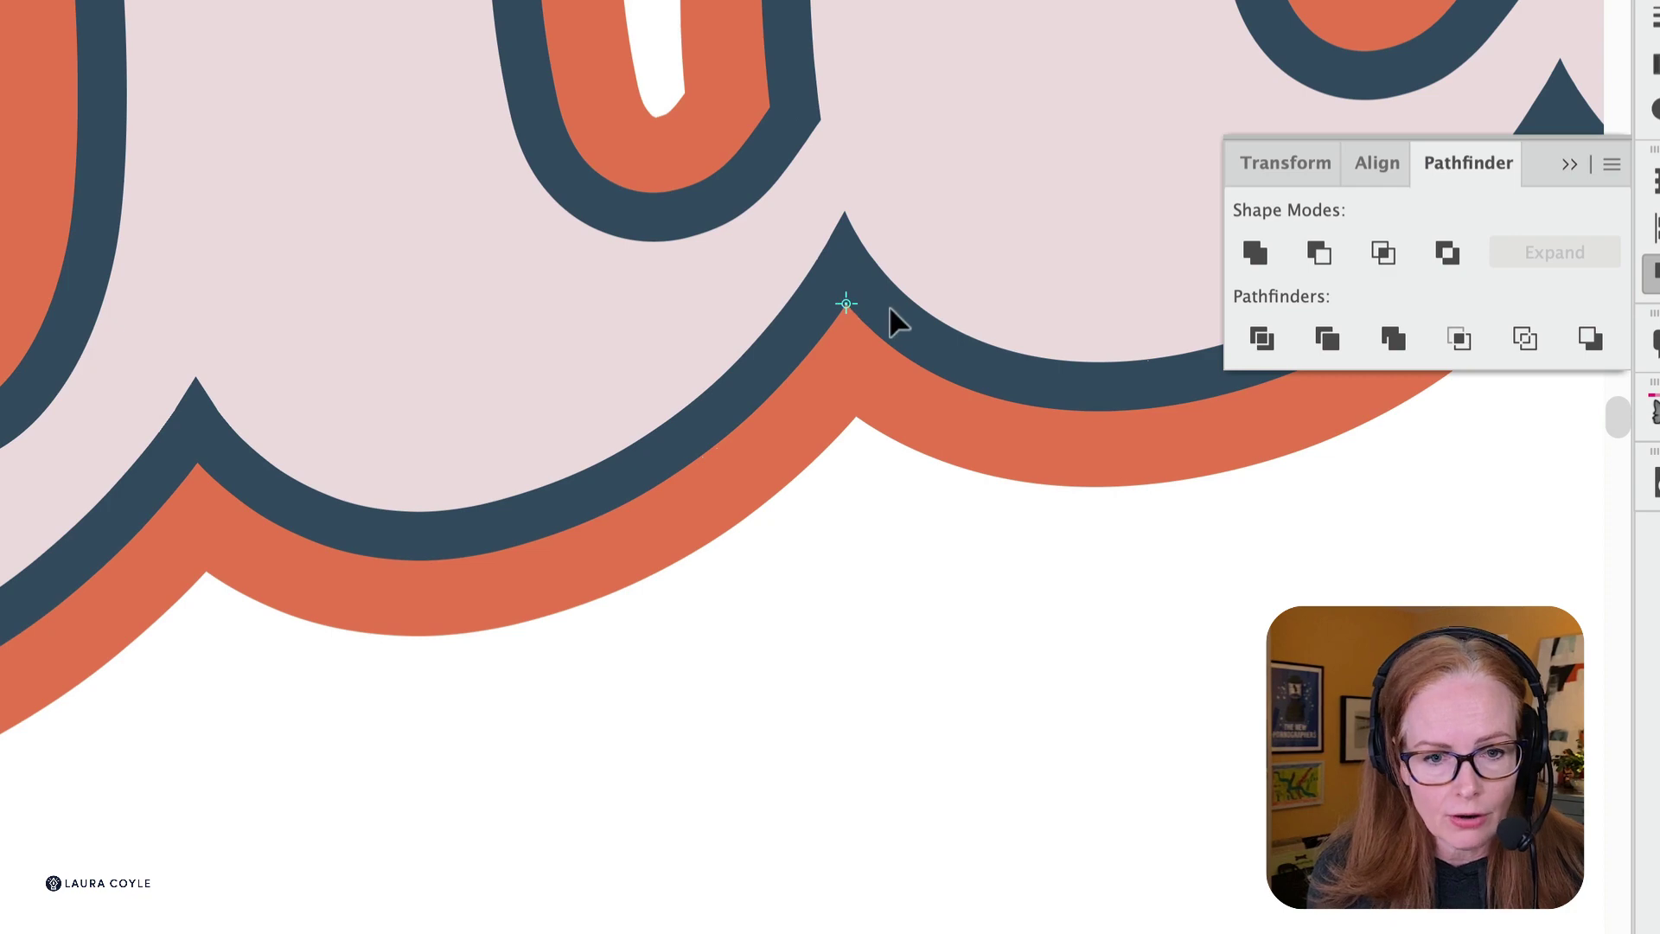
{"action": "left_click", "coordinate": [825, 412]}
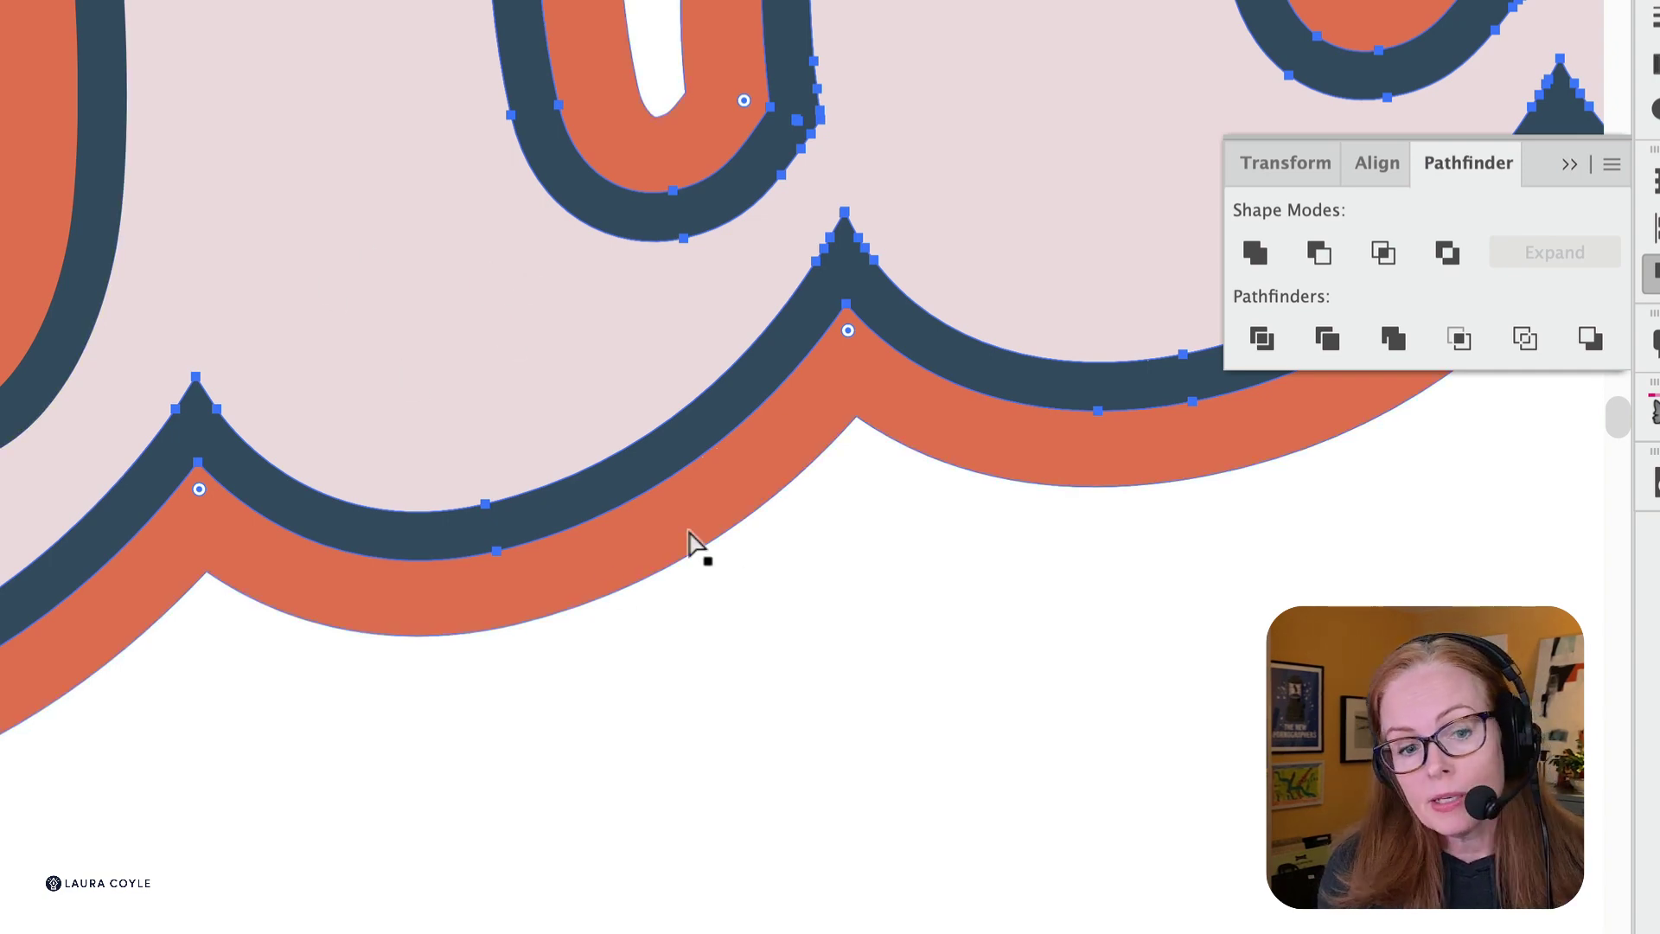
{"action": "left_click", "coordinate": [899, 649]}
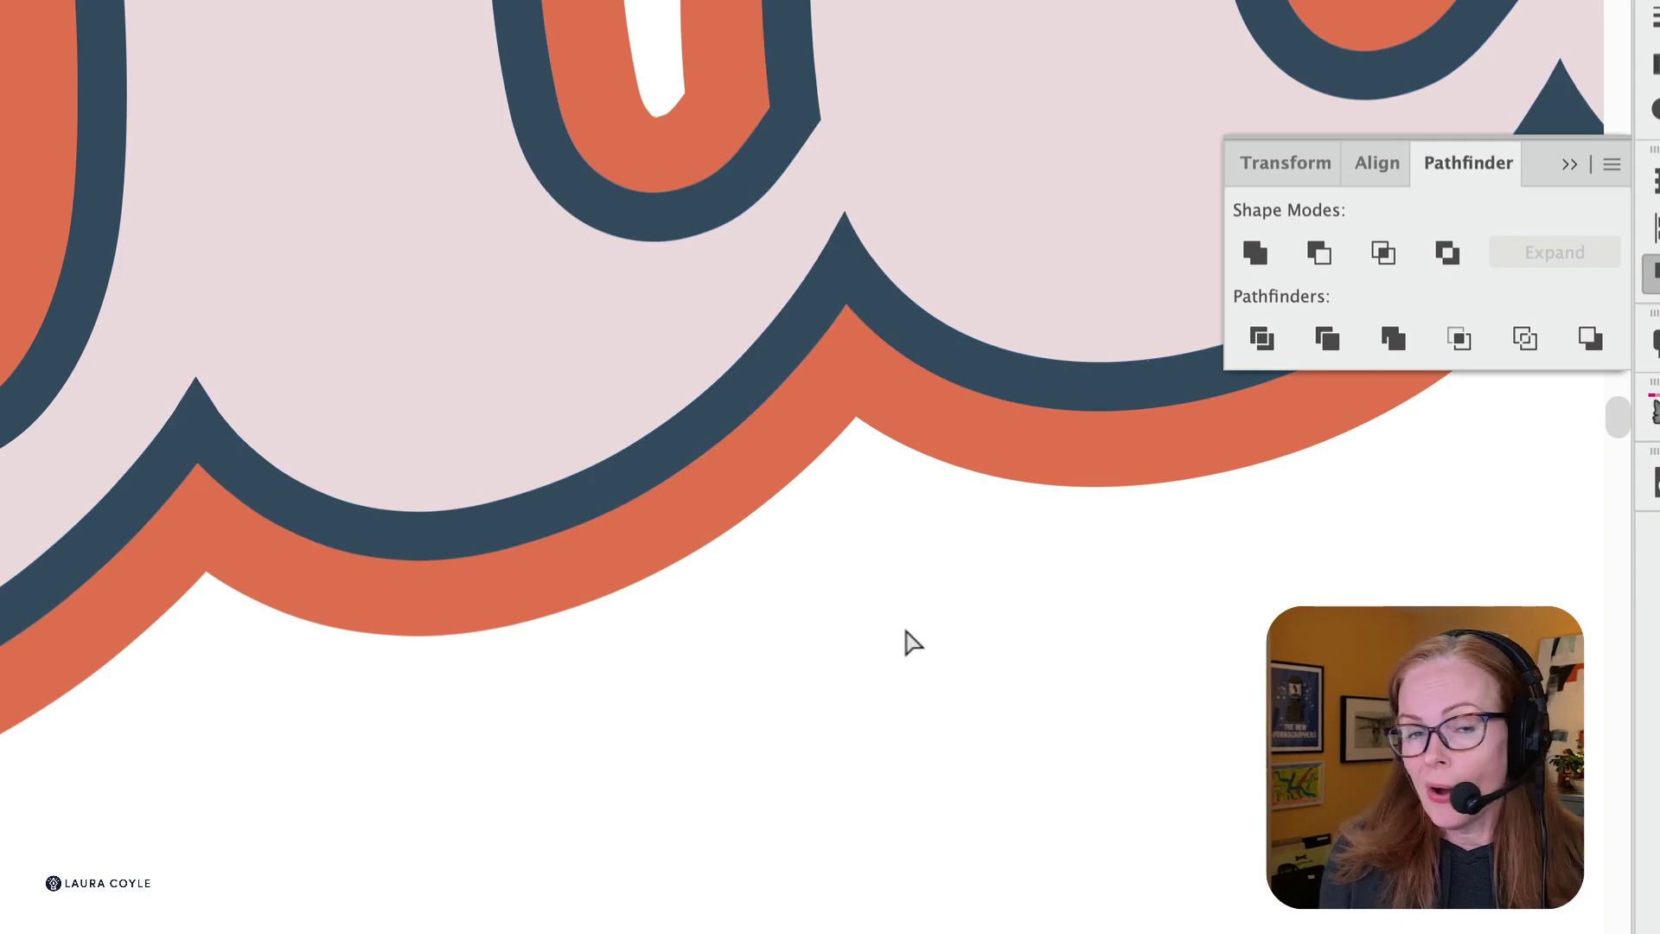